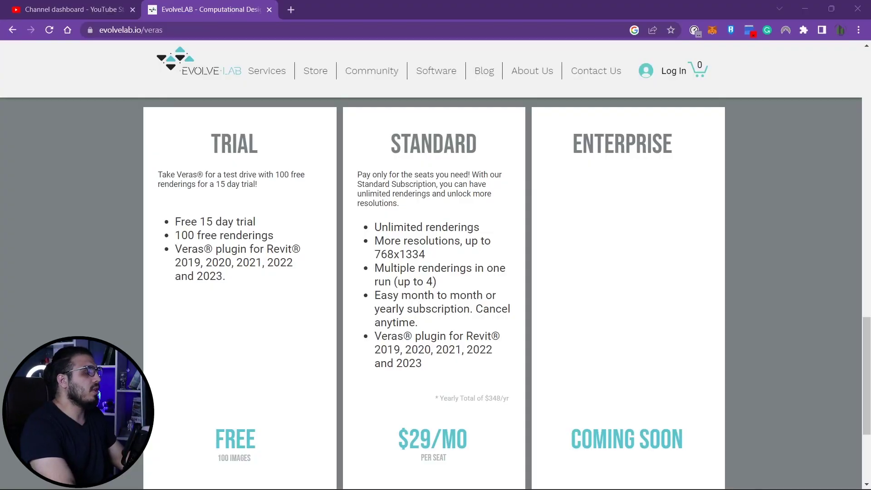
Scroll the evolvelab.io Veras page down to the Trial and Standard subscription pricing cards
scroll(82, 278, up, 4)
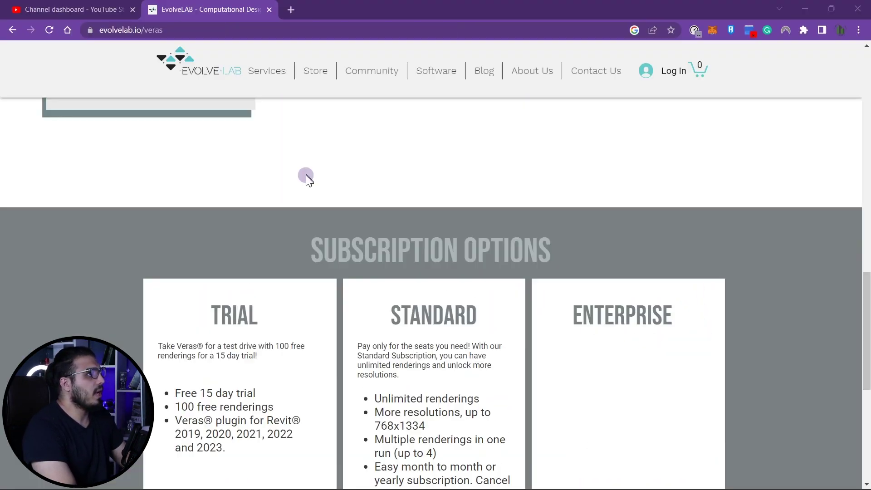
scroll(352, 224, down, 10)
scroll(351, 223, up, 15)
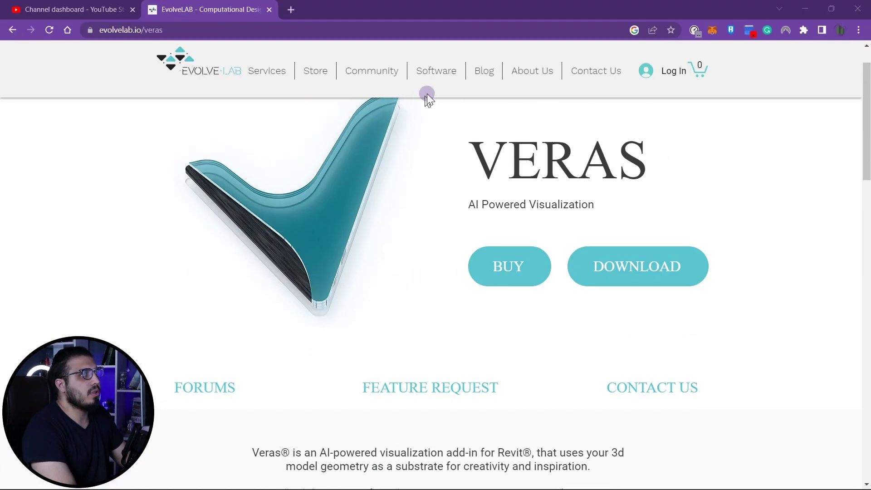
mouse_move(441, 72)
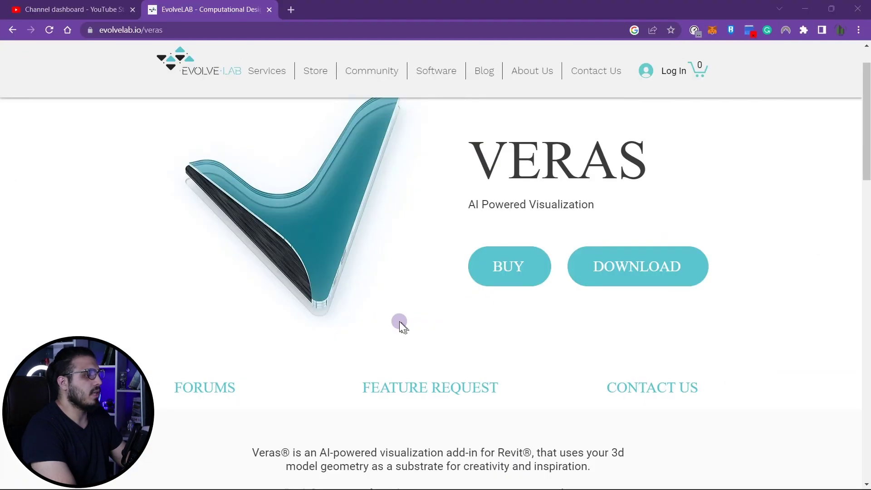
scroll(400, 325, down, 3)
scroll(498, 359, up, 3)
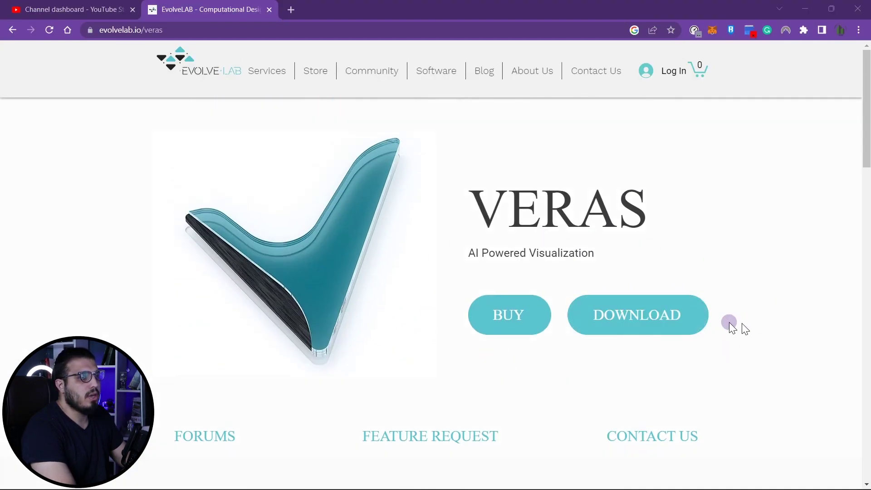
scroll(628, 294, down, 10)
scroll(307, 291, down, 5)
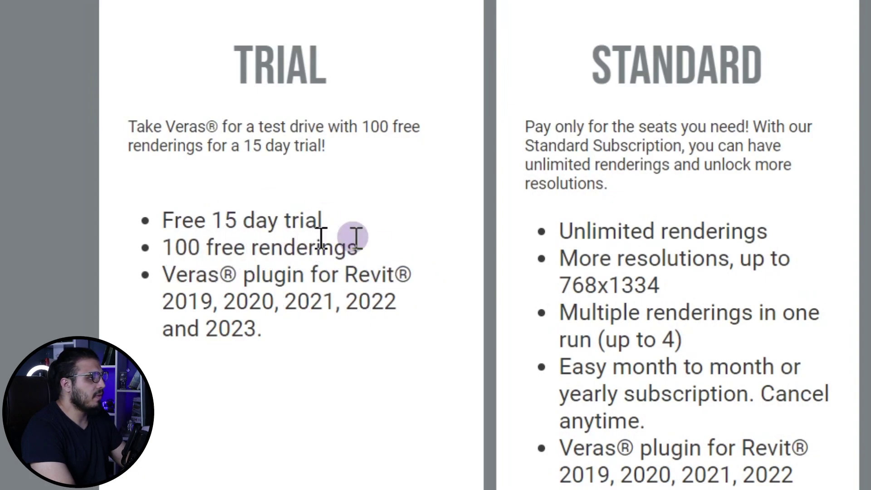
scroll(366, 295, down, 5)
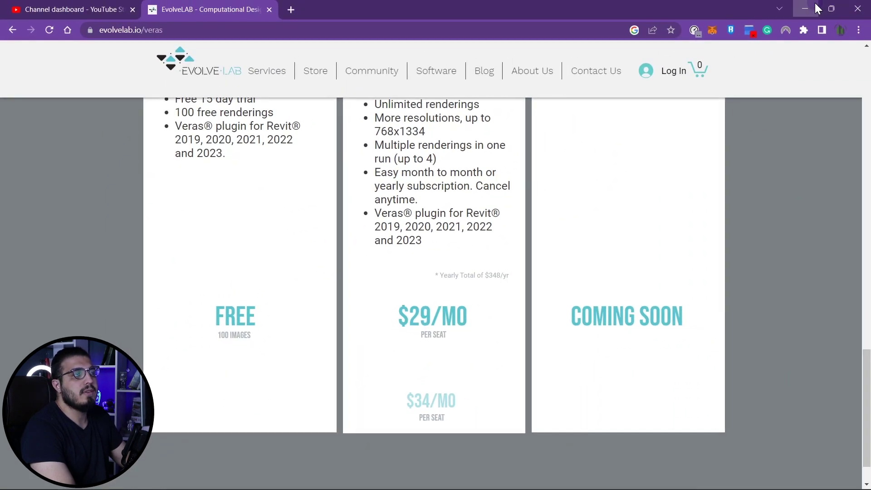
Minimise Chrome, then zoom and pan 3D View 1 until the whole house fits the crop region
click(816, 7)
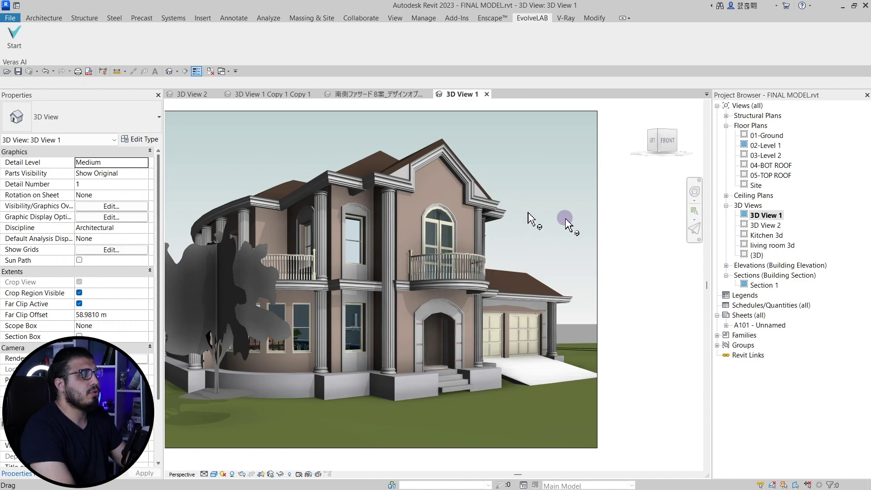
scroll(642, 289, down, 2)
scroll(639, 301, up, 3)
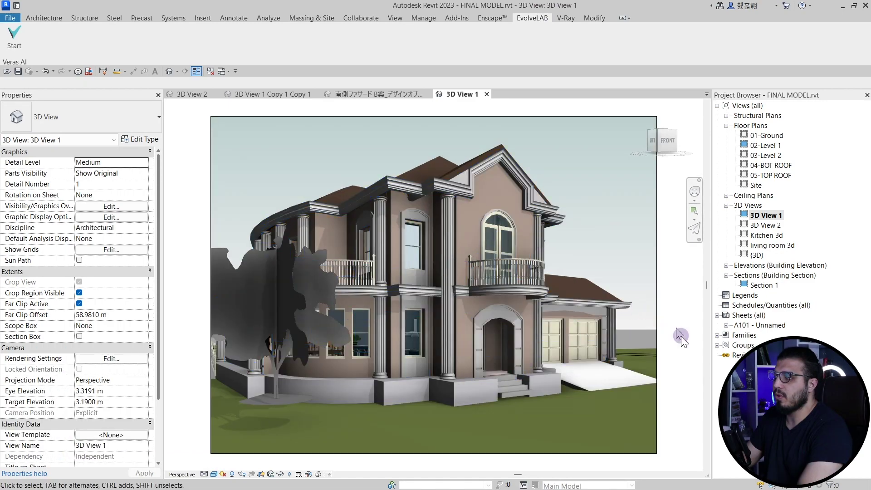
middle_drag(693, 369, 671, 360)
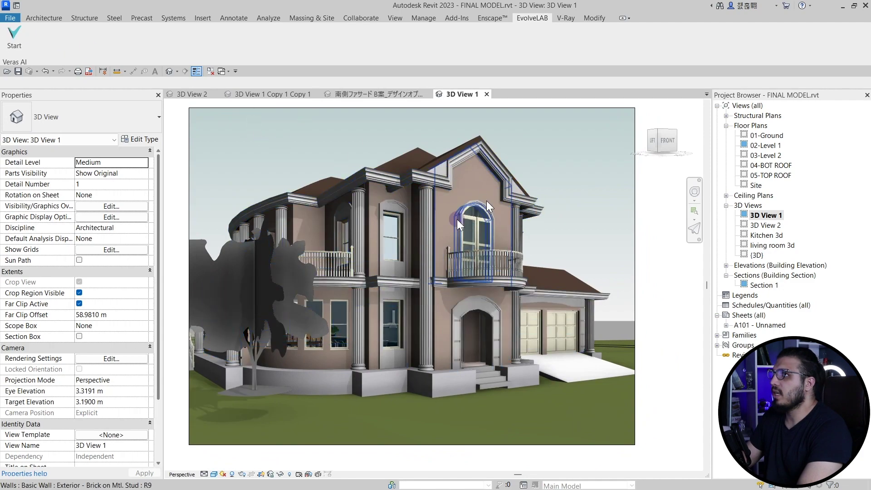
scroll(677, 271, down, 1)
scroll(662, 280, down, 1)
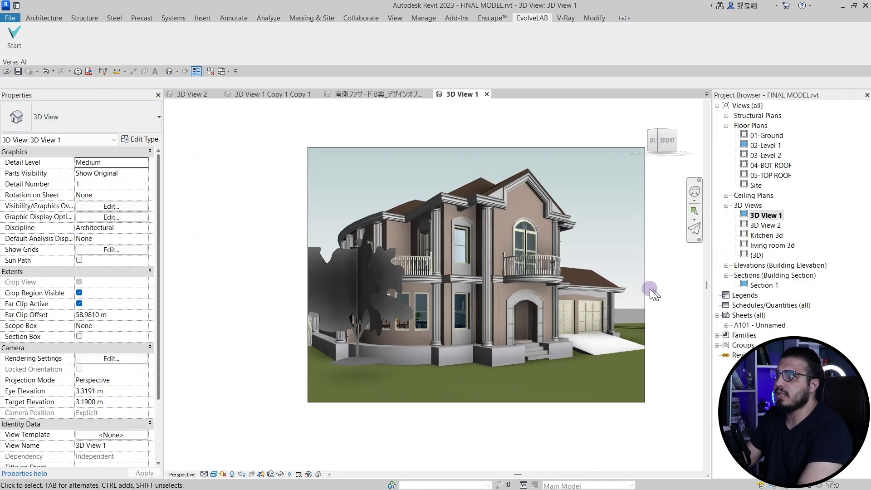
middle_drag(652, 287, 612, 284)
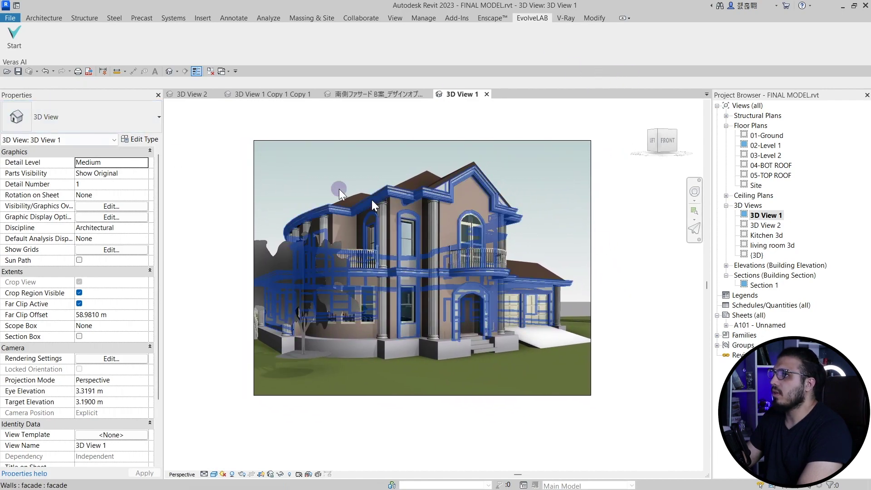
scroll(635, 331, up, 1)
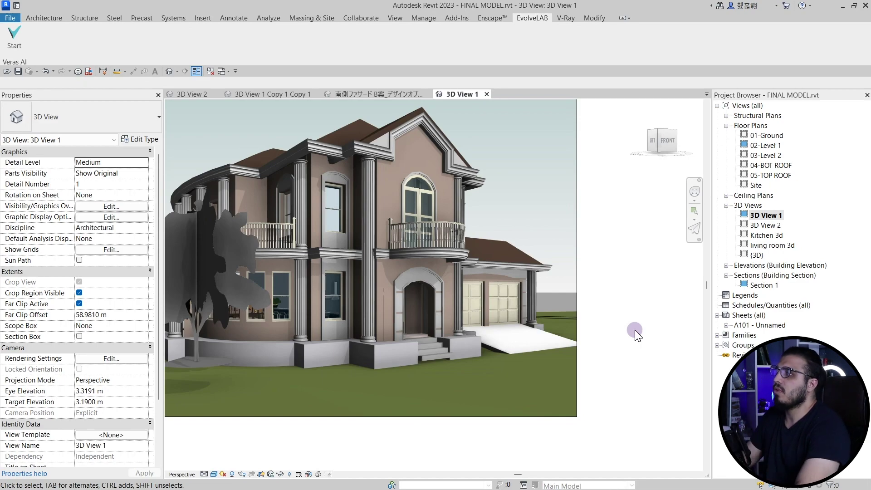
scroll(628, 280, down, 1)
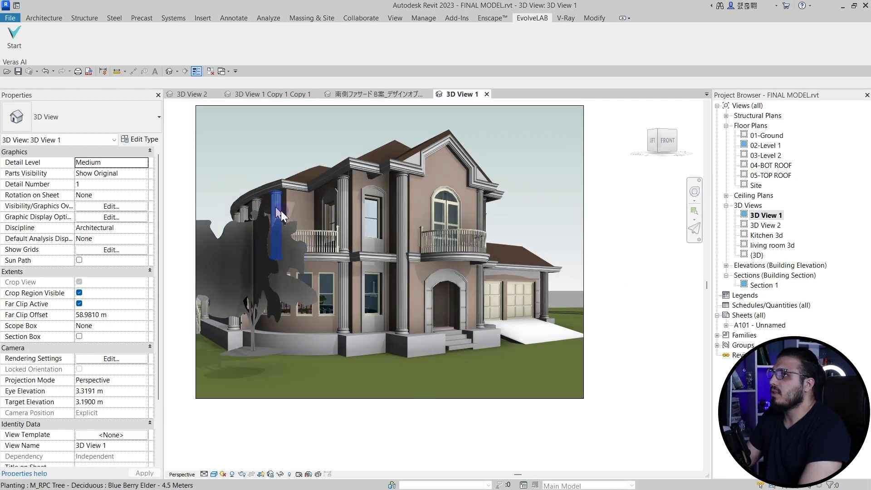
scroll(431, 205, up, 1)
scroll(386, 150, down, 1)
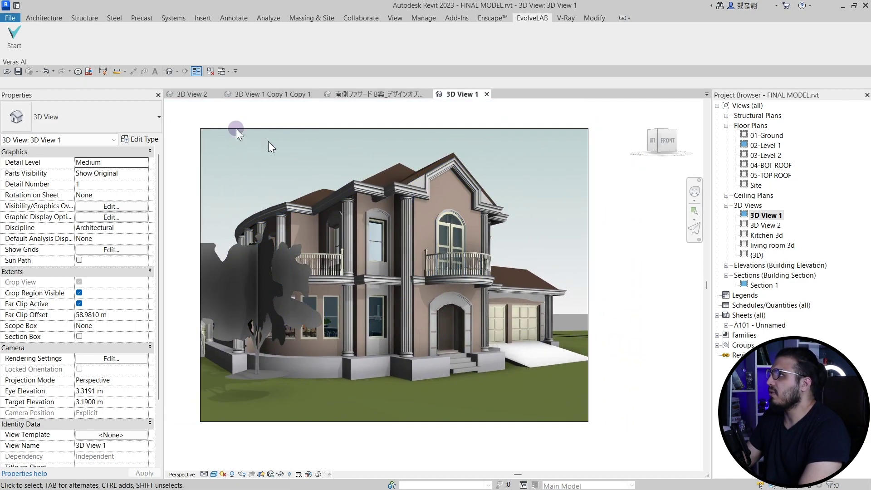
Launch Veras AI Start and move its window to the left to expose the project browser
click(15, 43)
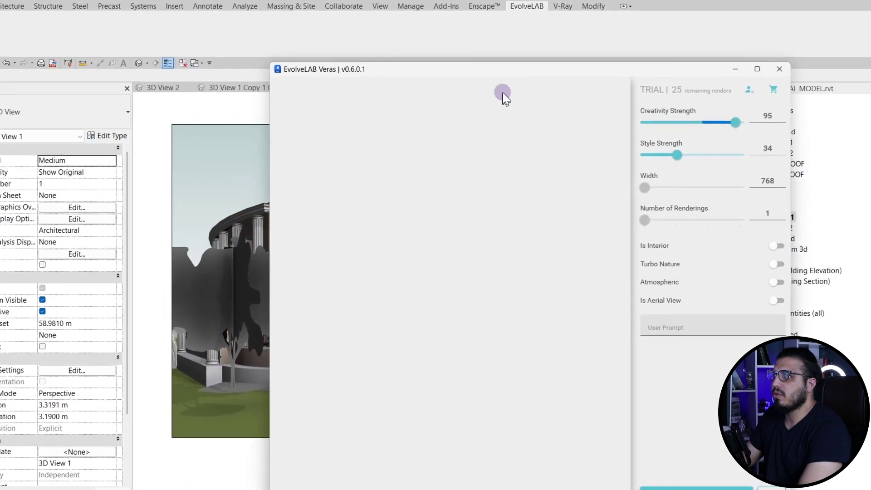
drag(506, 69, 481, 10)
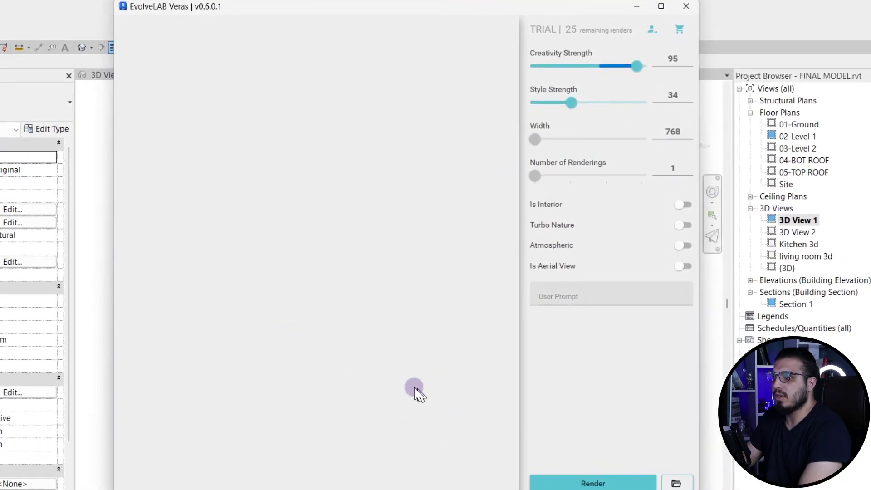
drag(555, 14, 473, 12)
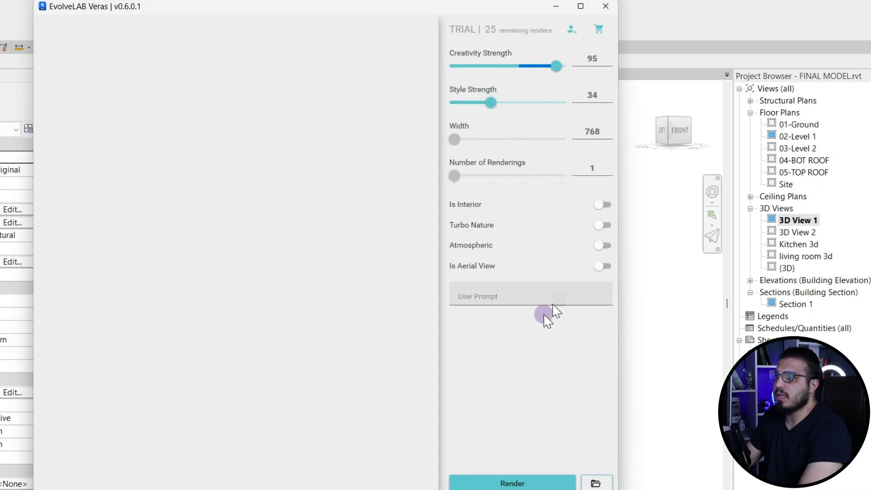
Enter the user prompt 'AHOUSE IN THE JOUNGLE WITH A FOGY WEATHER'
click(500, 299)
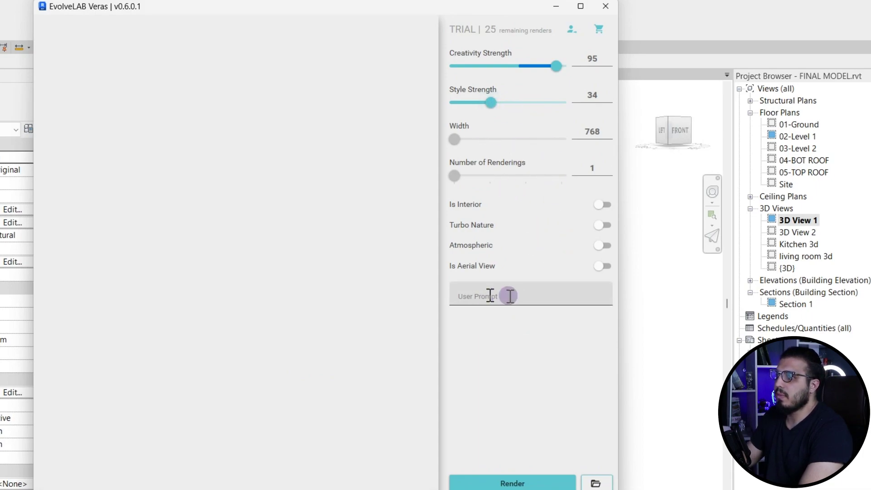
click(522, 295)
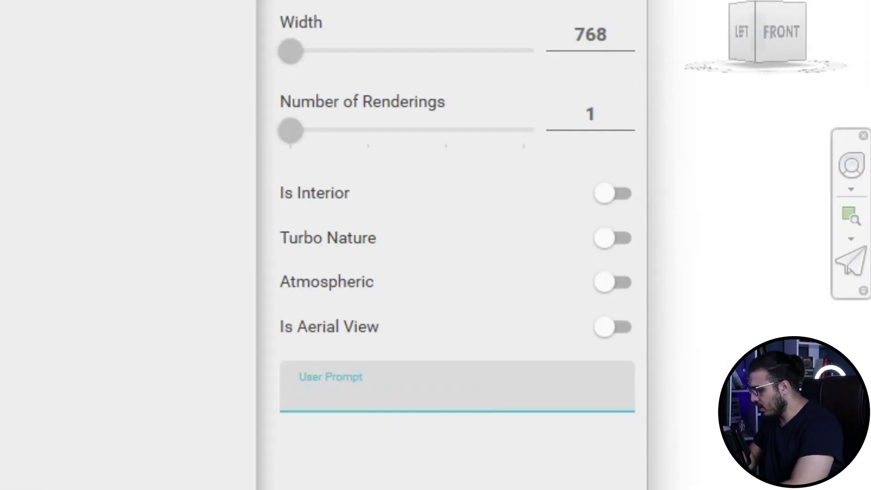
text(AHOUSE IN T)
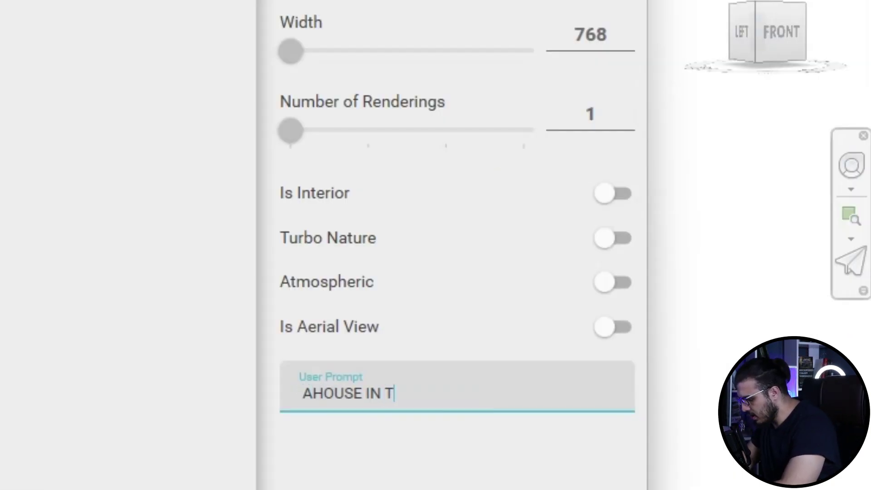
text(HE JO)
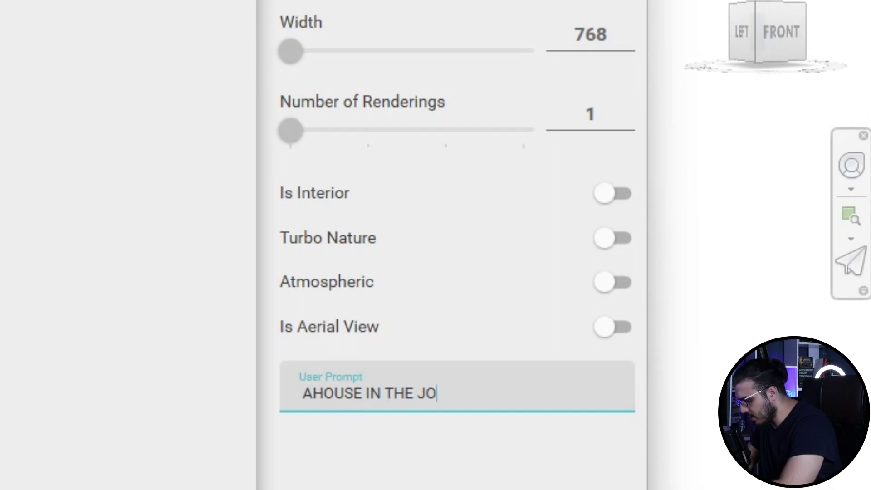
text(UNGLE WITH A FOG)
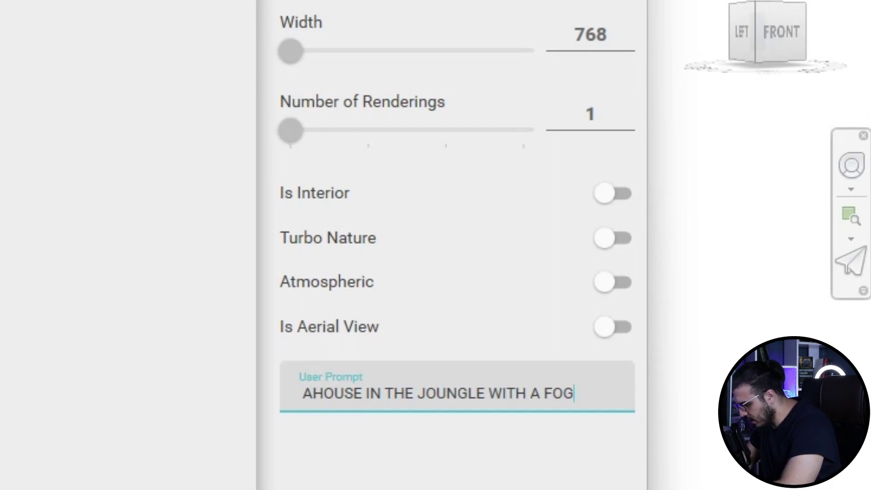
text(Y WEATHE)
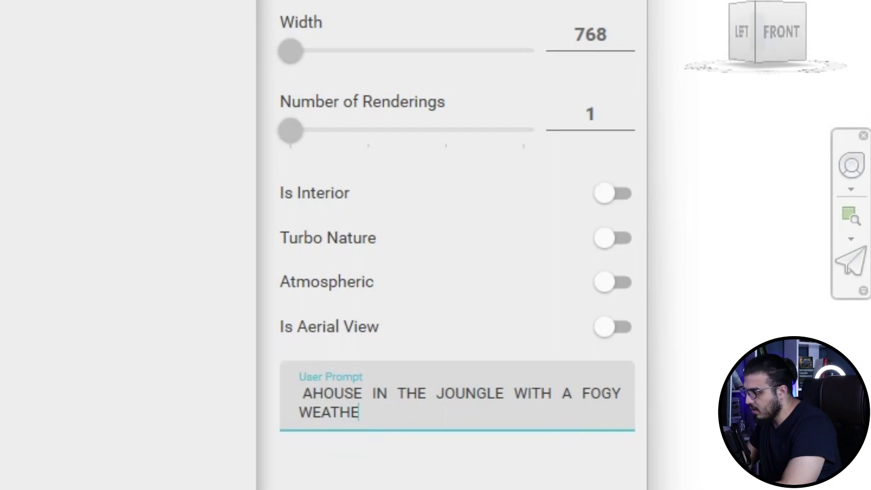
text(R)
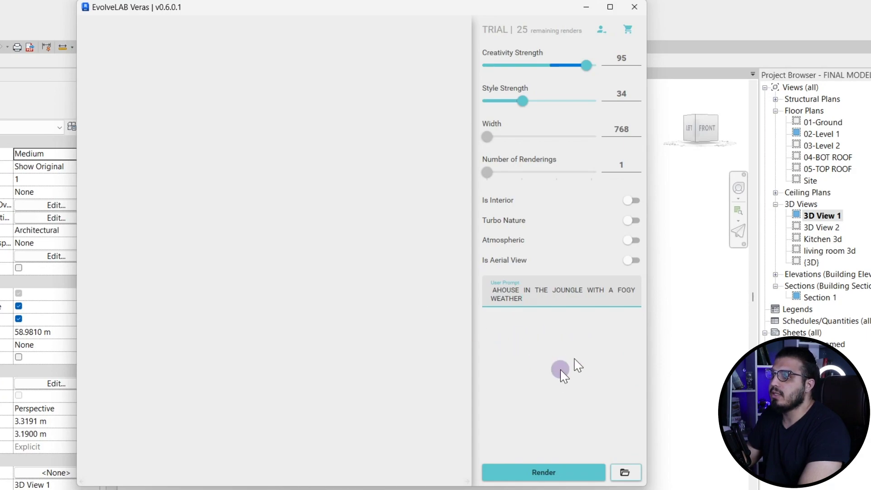
Render the jungle fog prompt and un-maximise Revit to make room for Veras
click(541, 477)
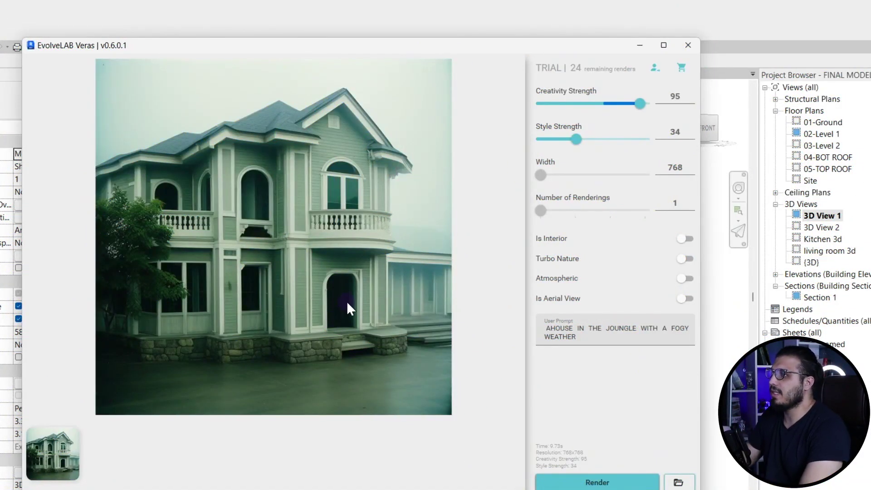
drag(304, 45, 738, 106)
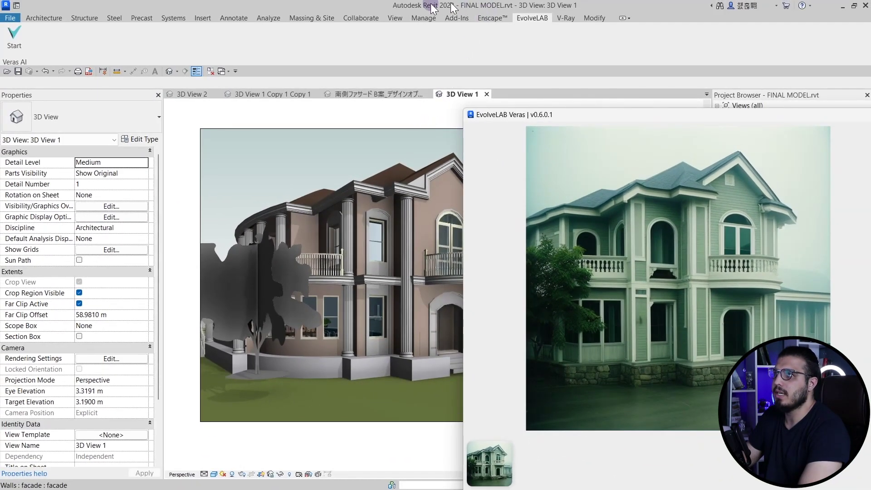
drag(410, 7, 0, 188)
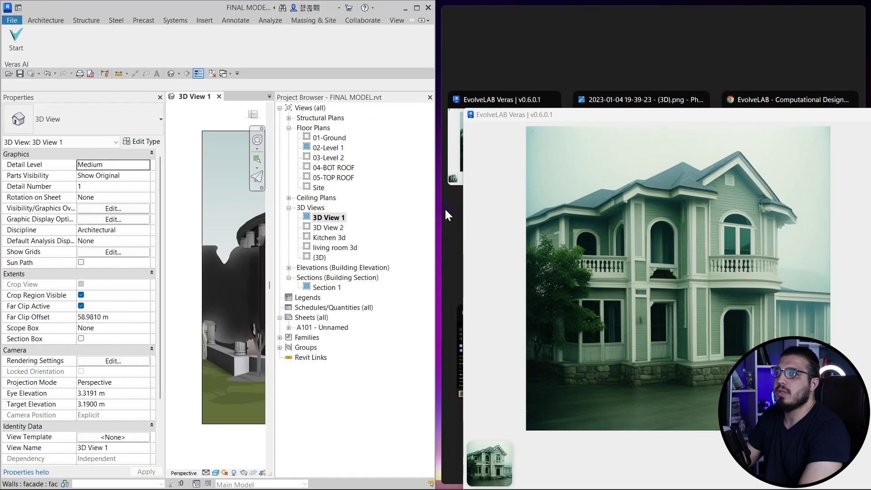
Close the Project Browser, widen Revit, and place a narrowed Veras window beside the 3D view
click(406, 95)
click(429, 98)
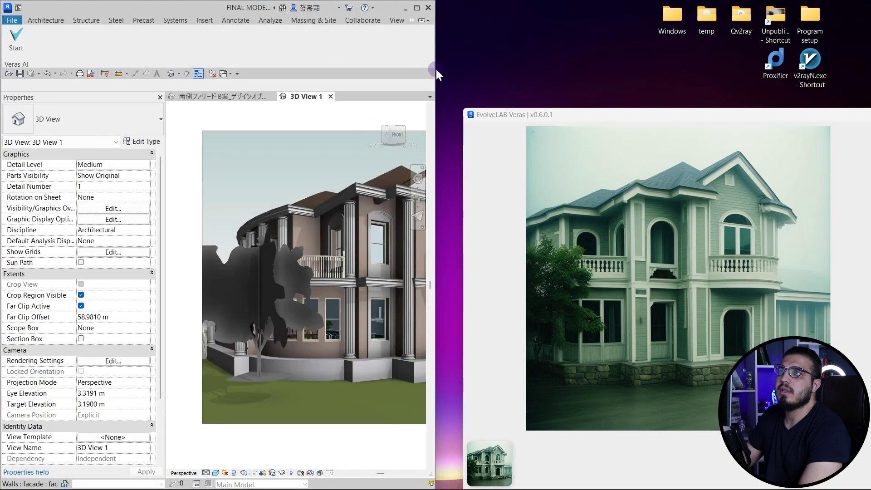
drag(434, 66, 606, 66)
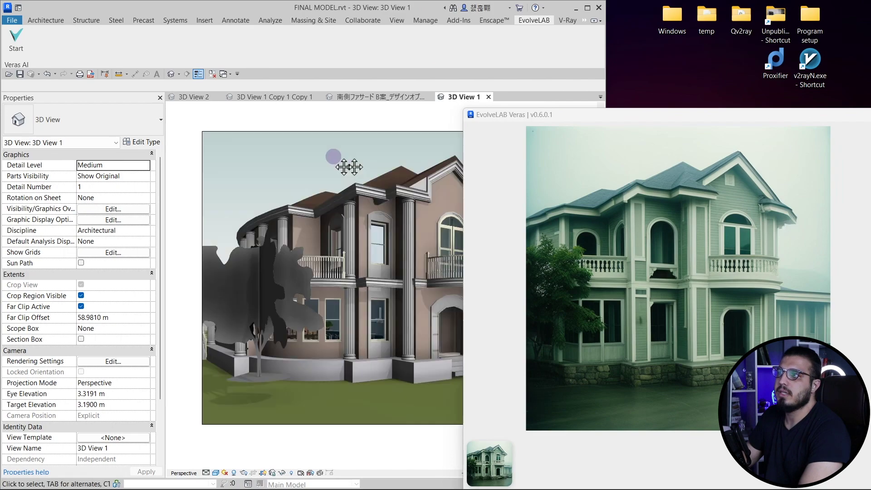
scroll(353, 160, up, 2)
scroll(353, 159, down, 2)
drag(657, 124, 869, 131)
drag(752, 7, 794, 72)
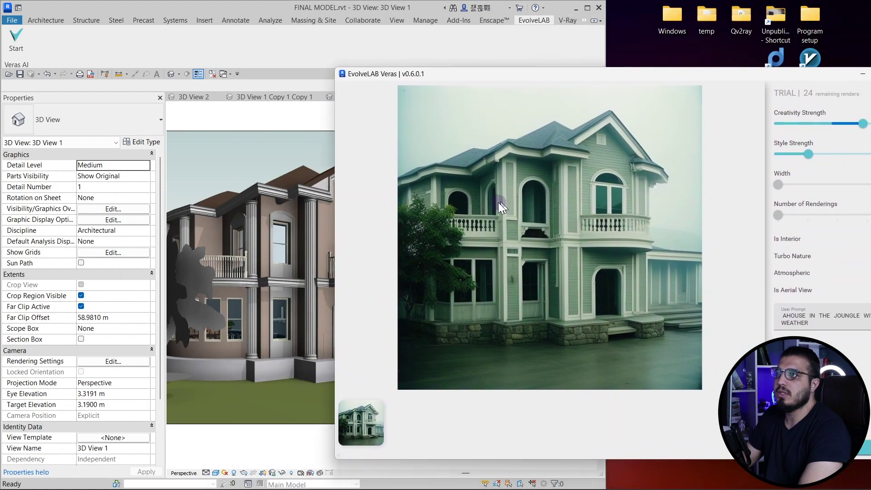
drag(331, 234, 462, 239)
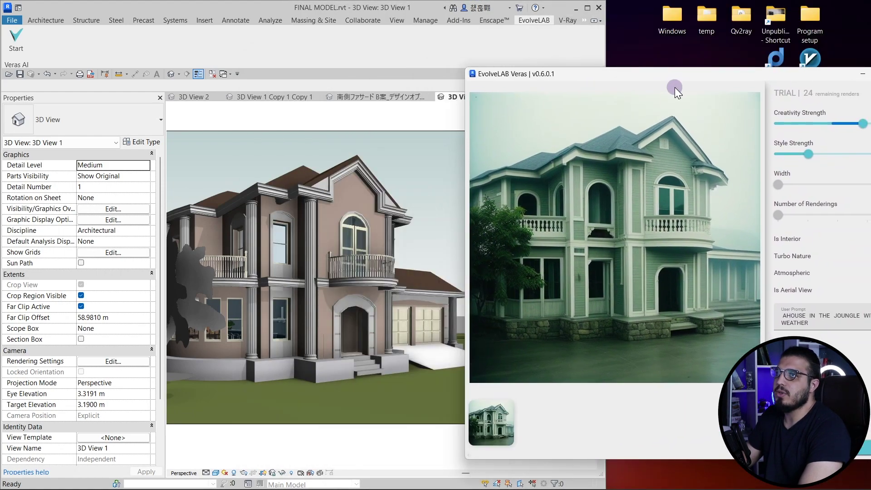
drag(675, 87, 564, 76)
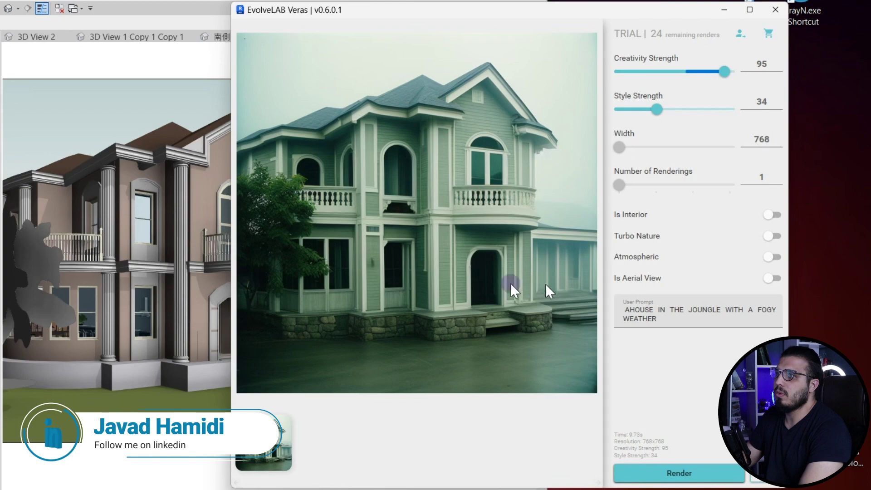
Lower Creativity Strength to 68 and render a mauve version of the house
click(762, 178)
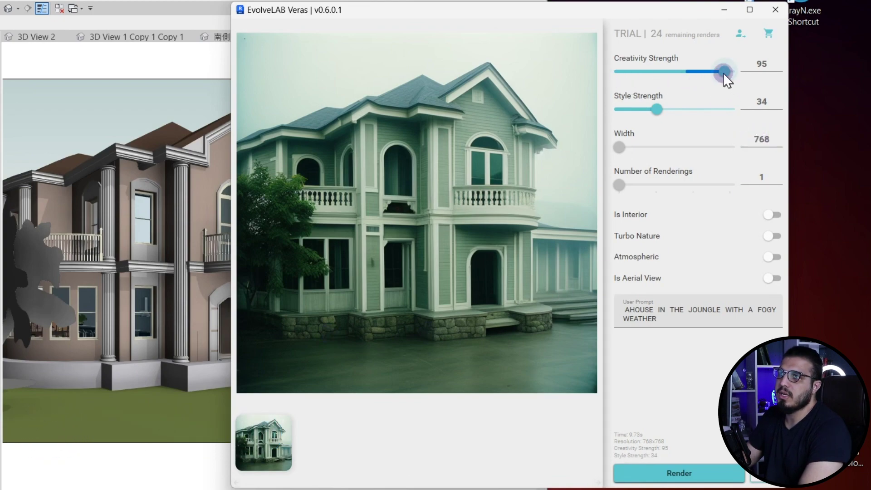
drag(723, 72, 694, 75)
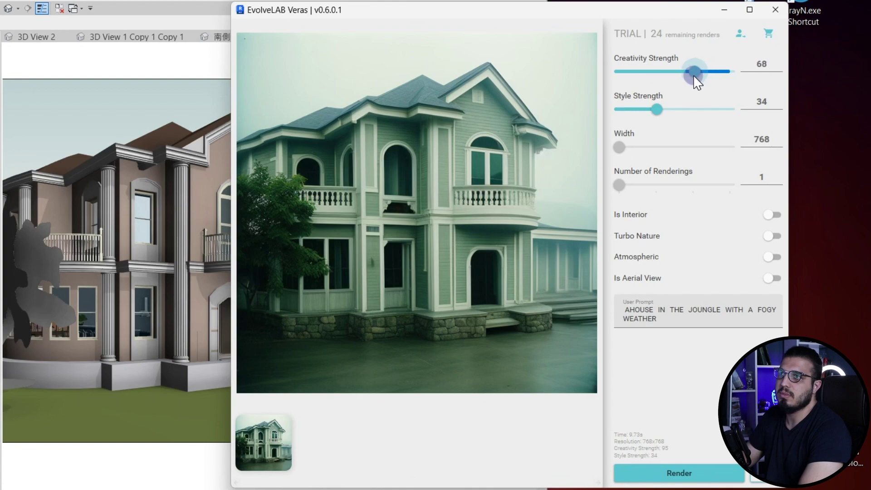
click(688, 474)
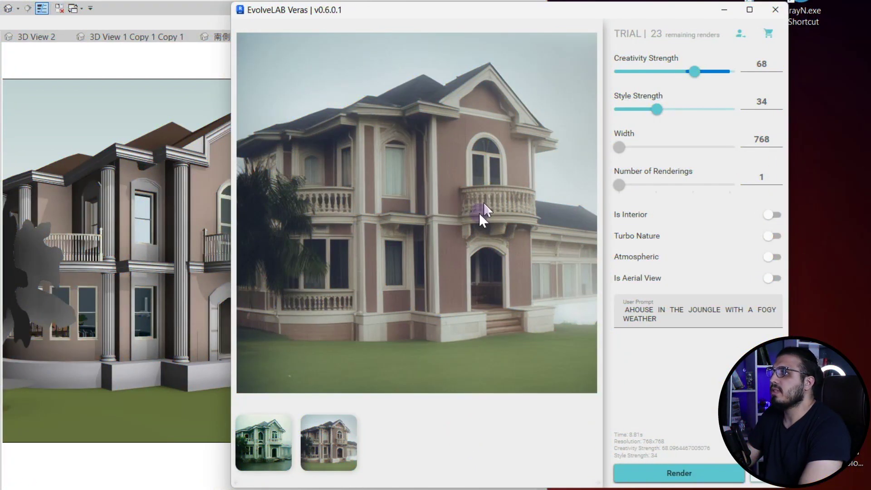
drag(317, 22, 266, 36)
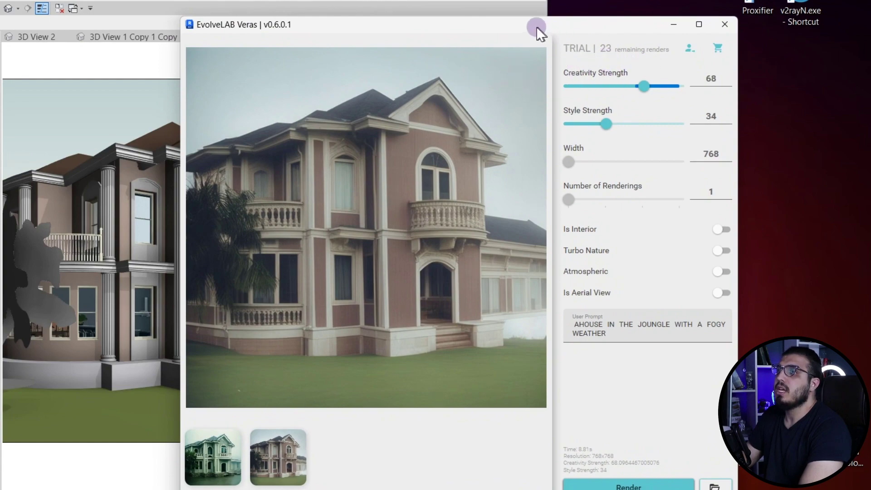
drag(536, 26, 597, 13)
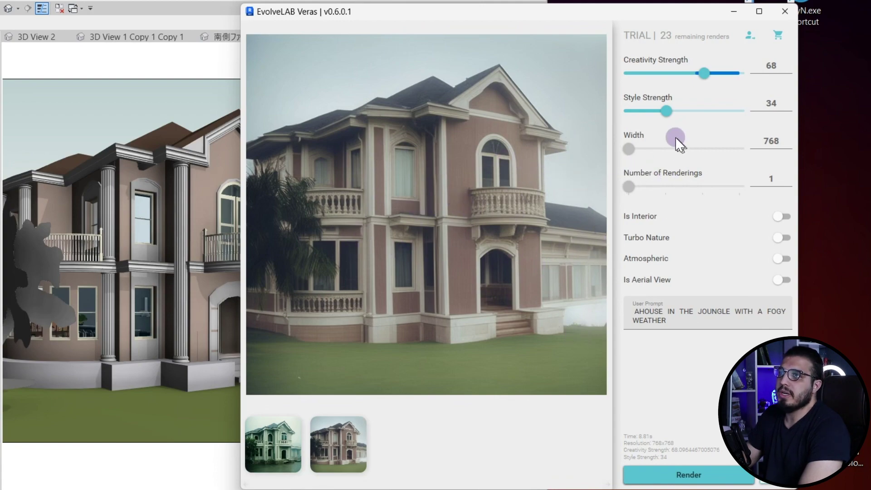
Render with Style Strength 89, then with Style Strength 64 for a lilac clapboard house
drag(664, 112, 672, 113)
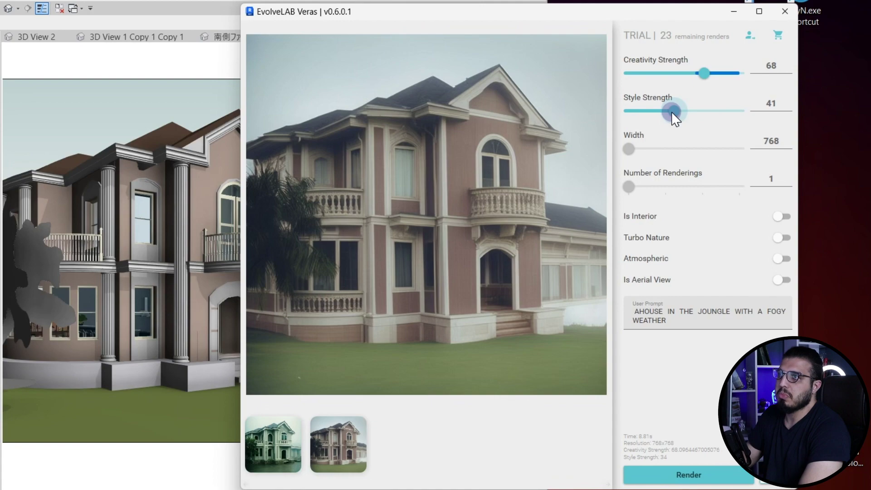
drag(734, 115, 726, 116)
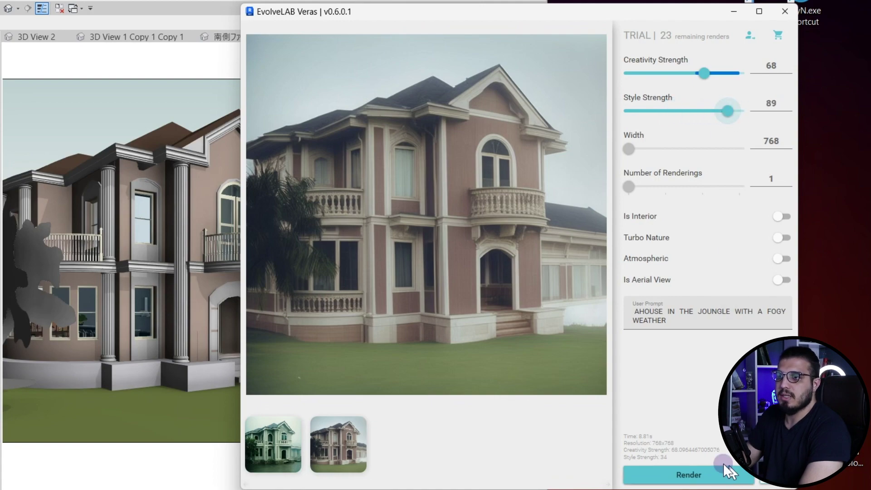
click(690, 472)
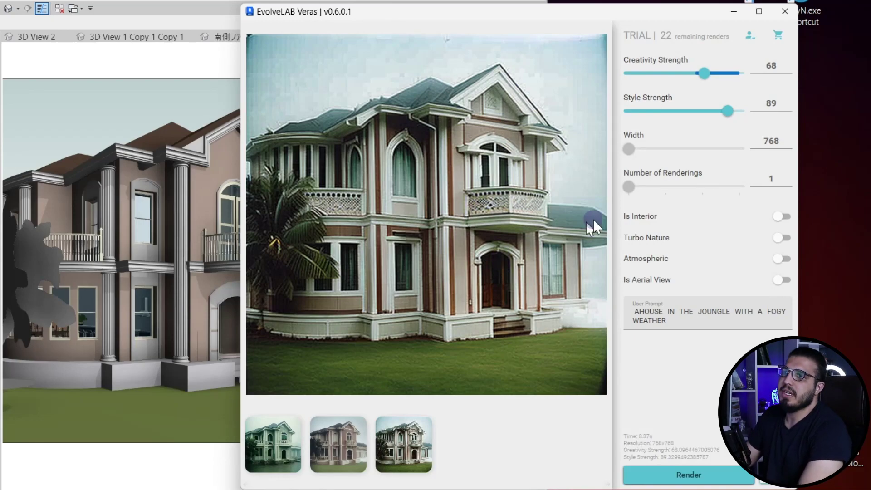
drag(731, 109, 699, 110)
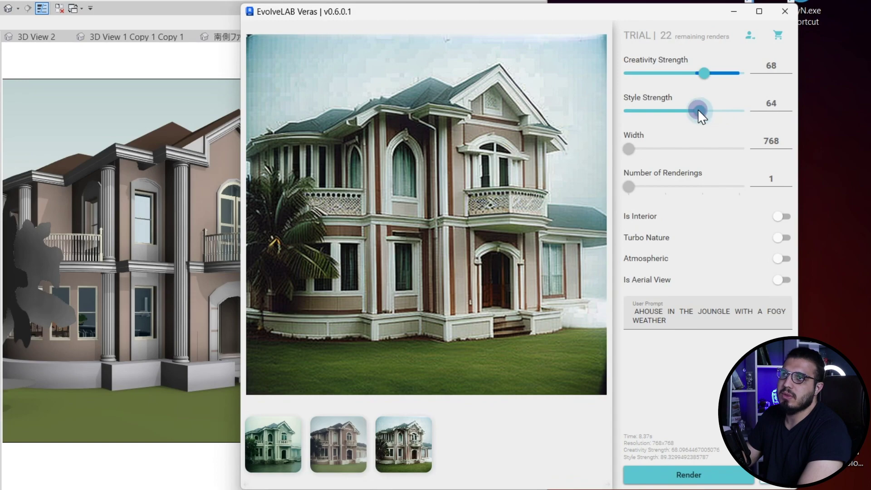
click(677, 484)
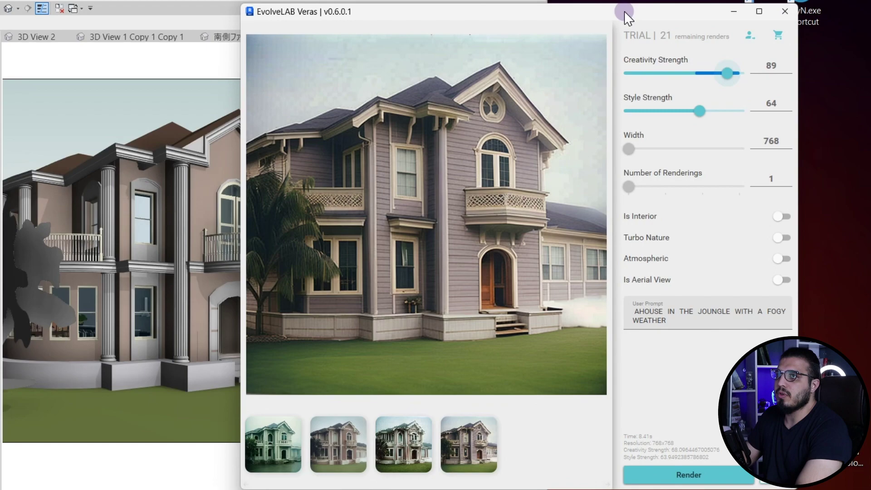
Set Creativity Strength to 100 and render a sage-green house standing in foggy floodwater
drag(678, 60, 472, 41)
drag(520, 53, 565, 60)
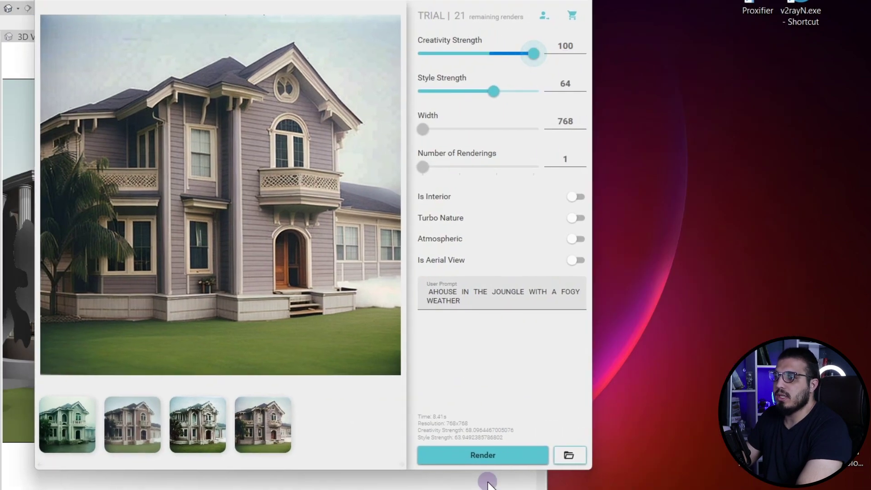
click(467, 456)
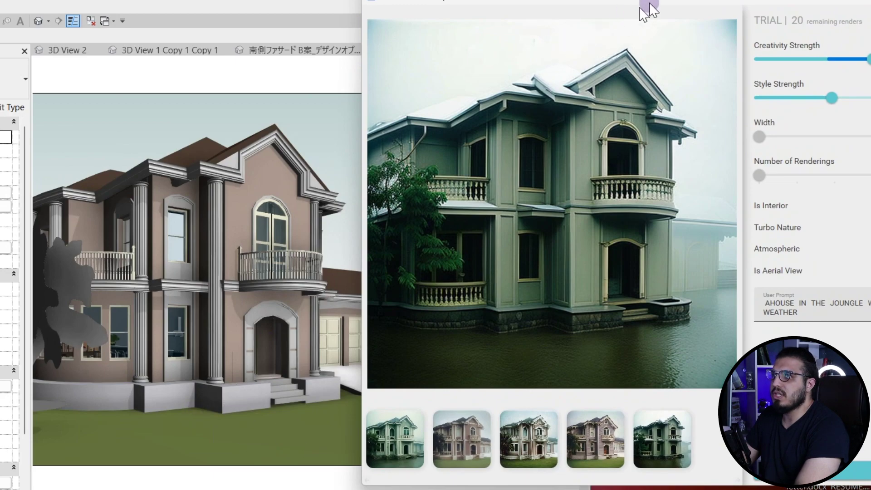
Render with Turbo Nature on, then open _3D View 1.png from the Rendering with AI in Revit folder
drag(649, 9, 593, 1)
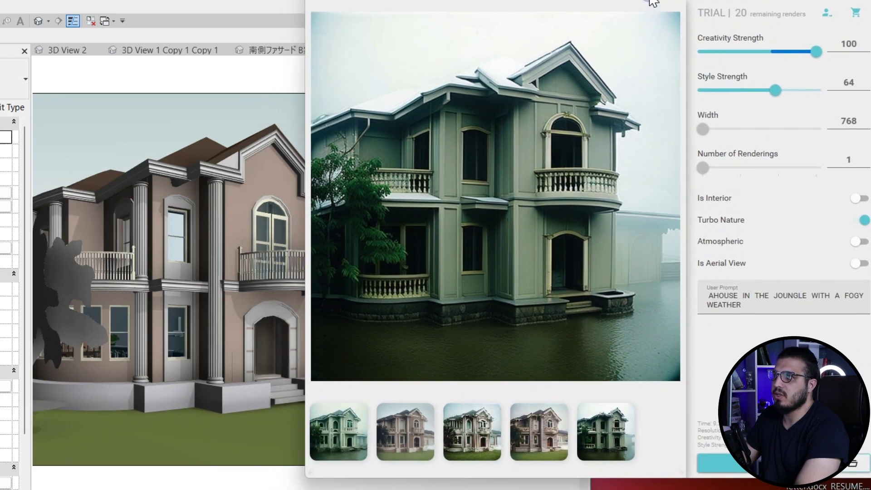
drag(654, 2, 370, 5)
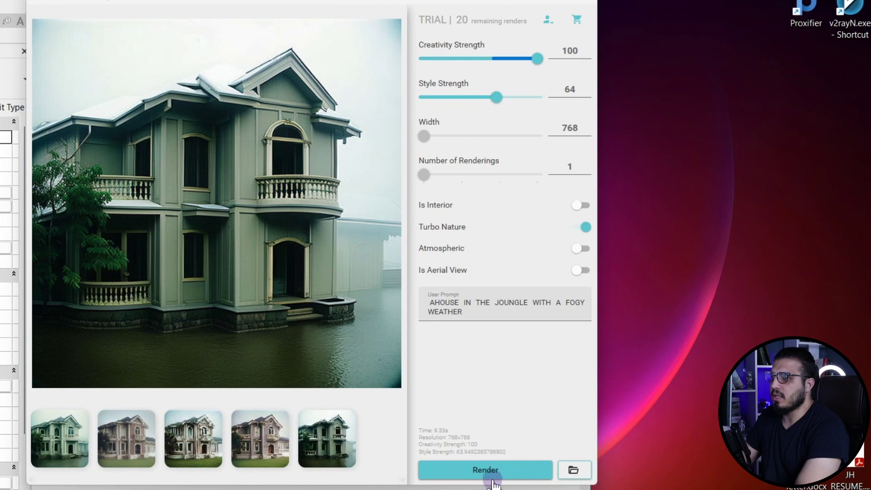
click(482, 472)
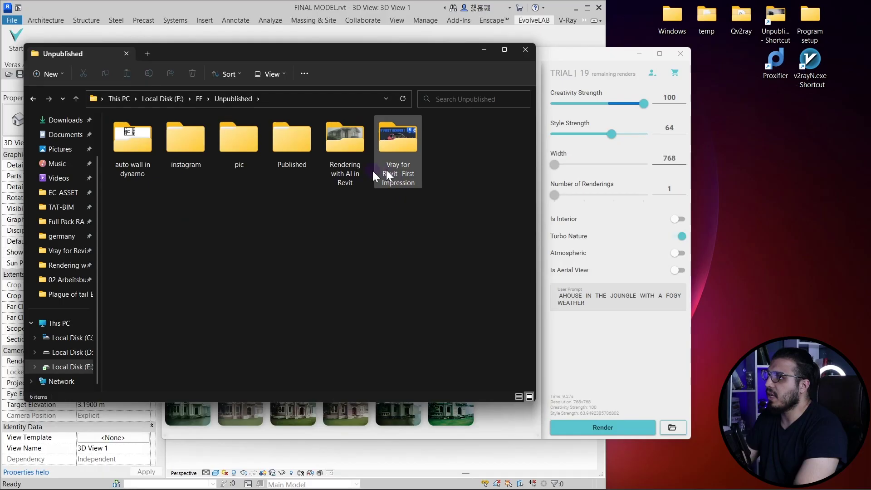
double_click(377, 170)
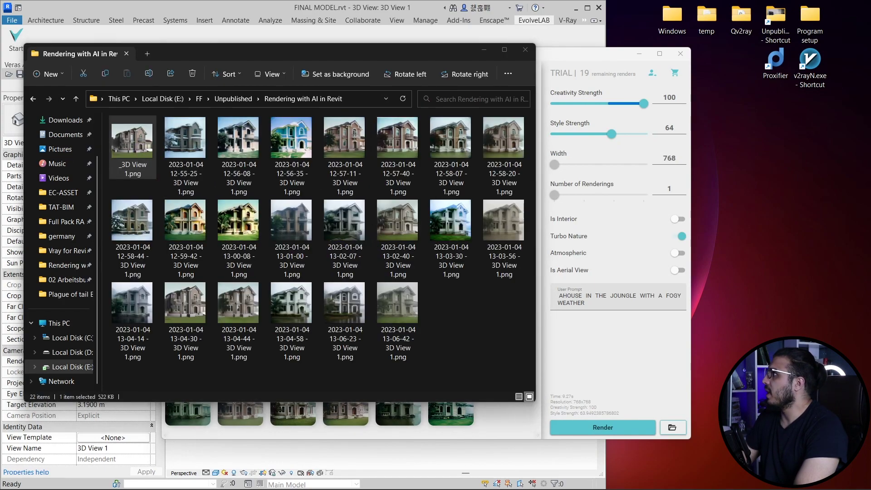
key(Return)
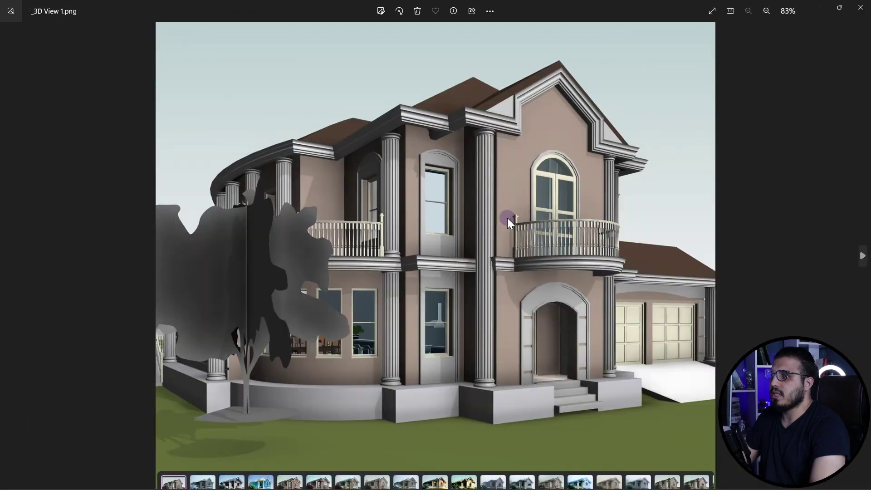
Step through the saved renders, from the snowy to the grey concrete house, then close Photos
key(Right)
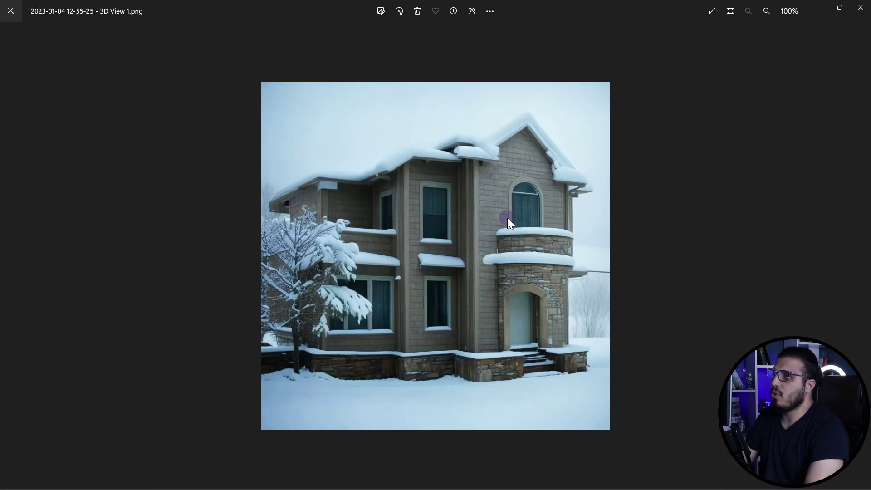
key(Right)
key(Right)
key(Right)
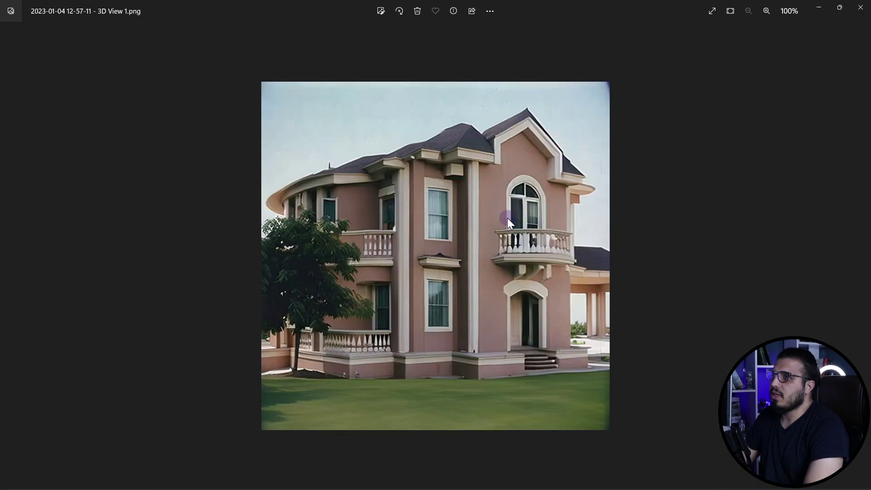
key(Right)
key(Right)
key(Right)
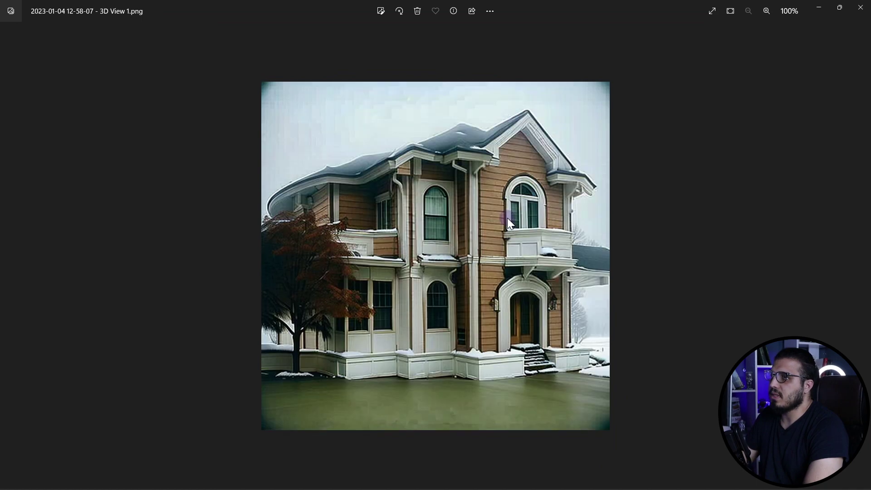
key(Right)
key(Right)
key(Right)
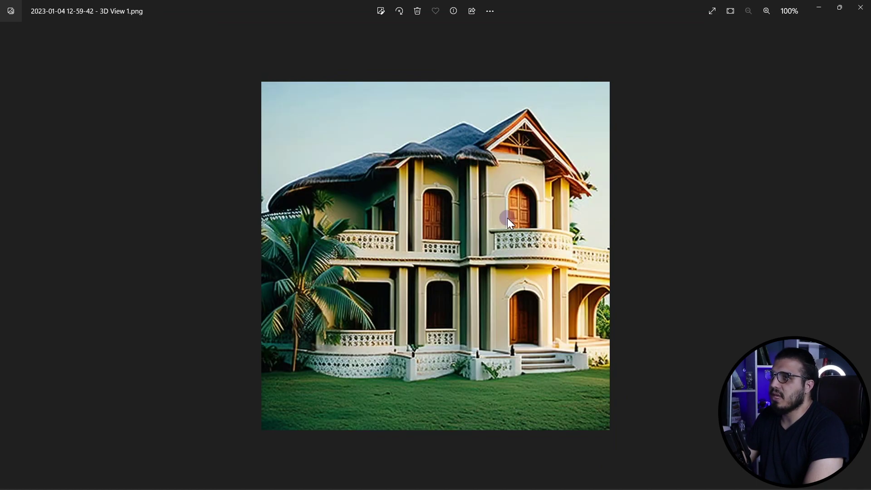
key(Right)
key(Right)
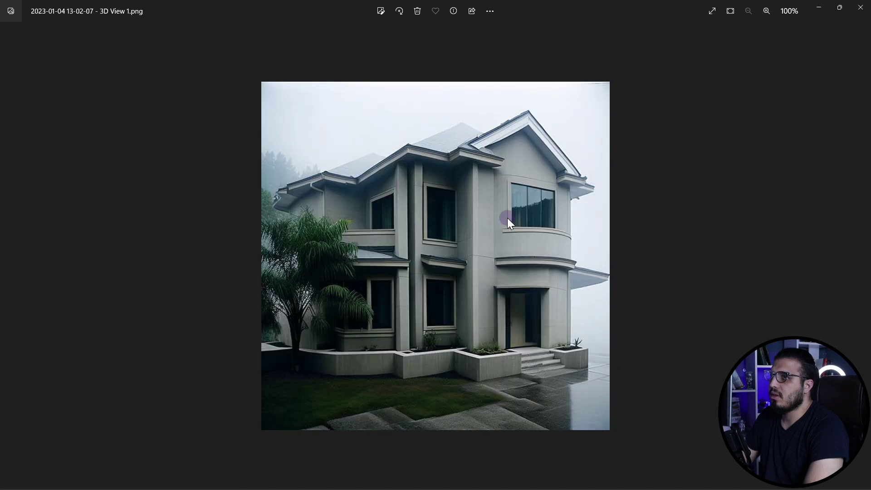
key(Left)
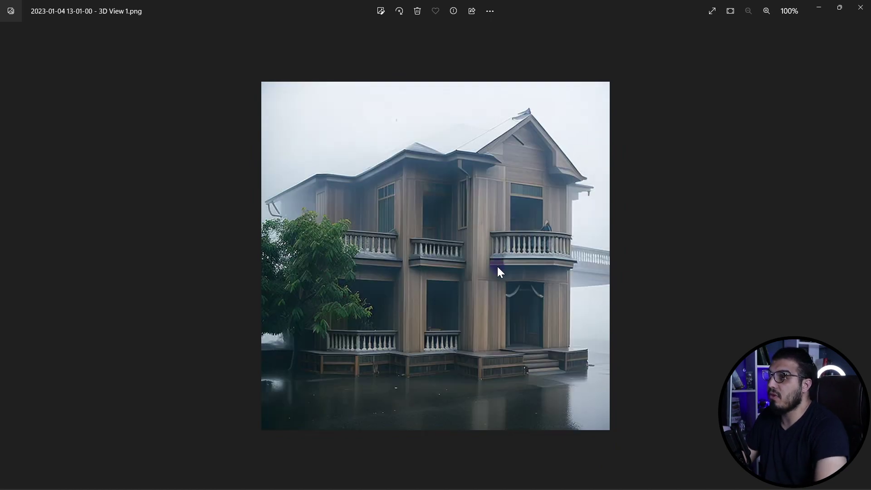
key(Right)
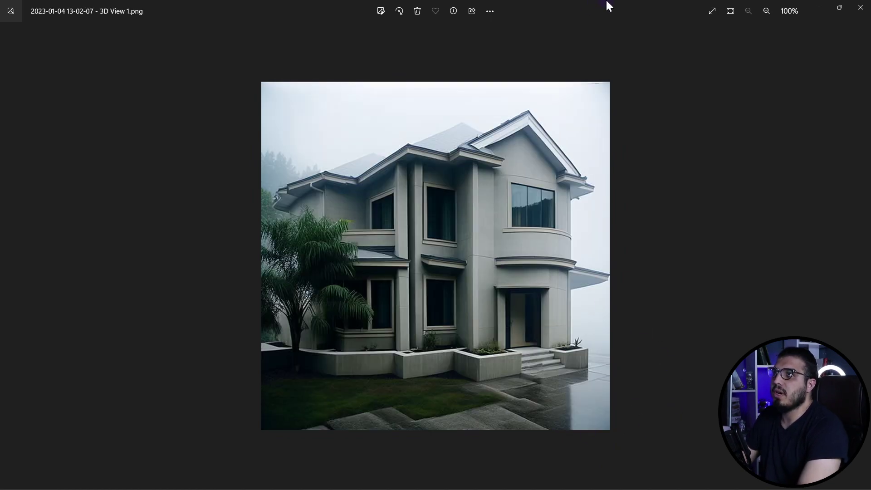
key(alt+F4)
Open the 13-02-07 render, browse through to 13-06-42 with some zooming, then close Photos
click(647, 352)
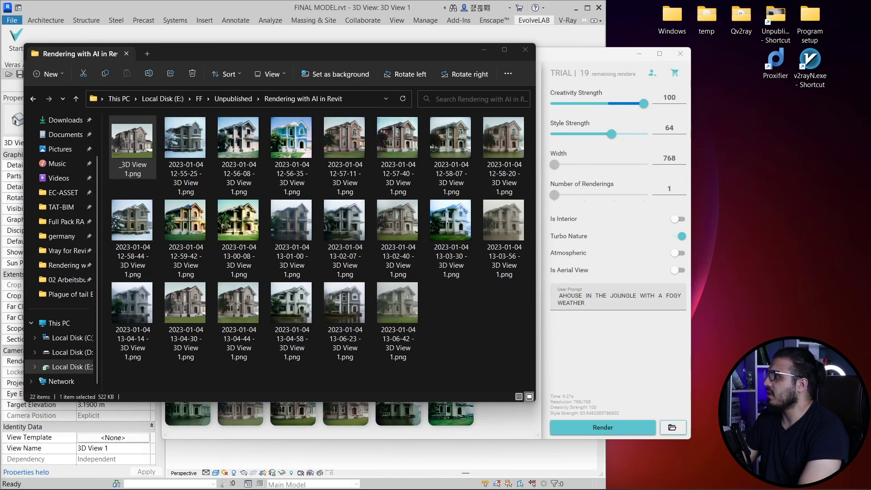
double_click(345, 220)
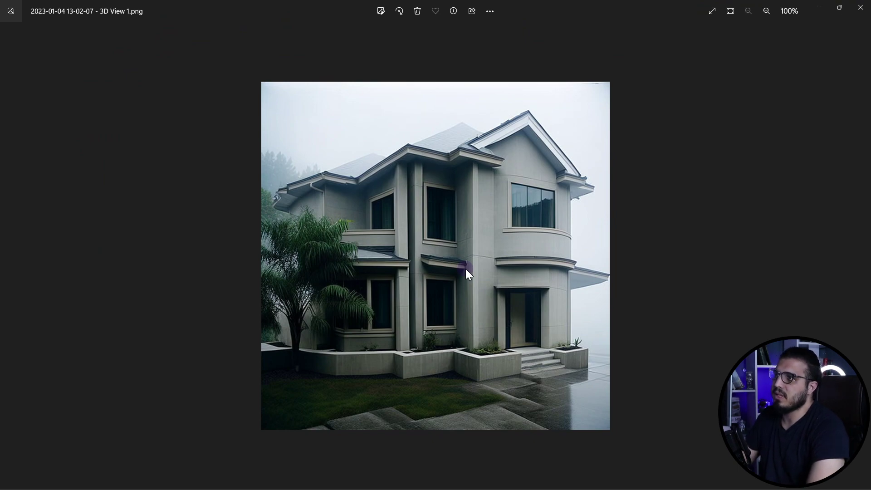
key(Right)
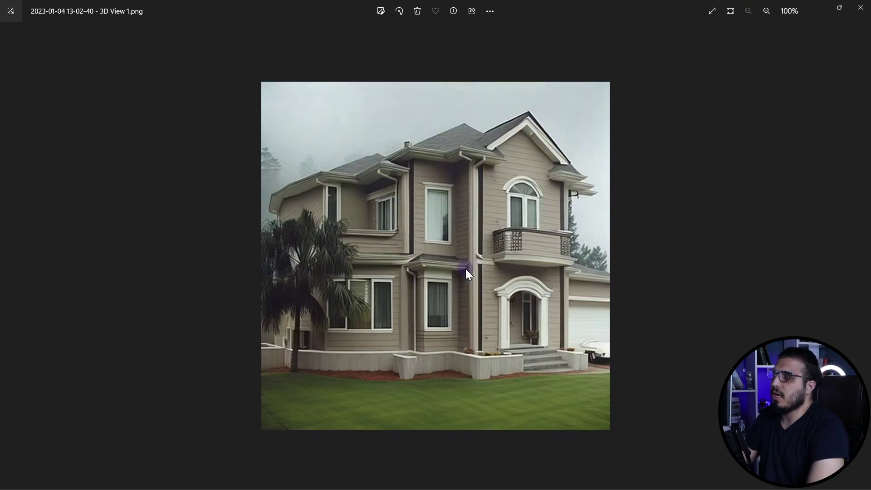
key(Right)
key(Right)
key(Right)
key(Right)
key(Right)
key(Right)
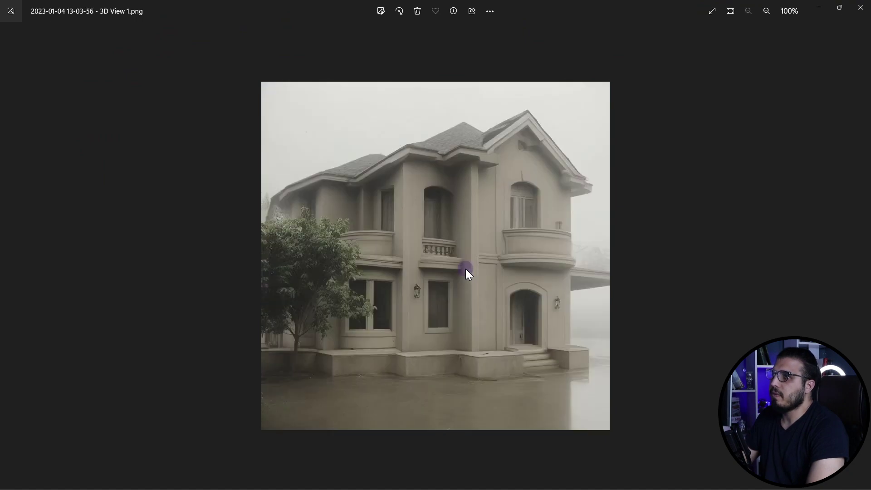
key(Right)
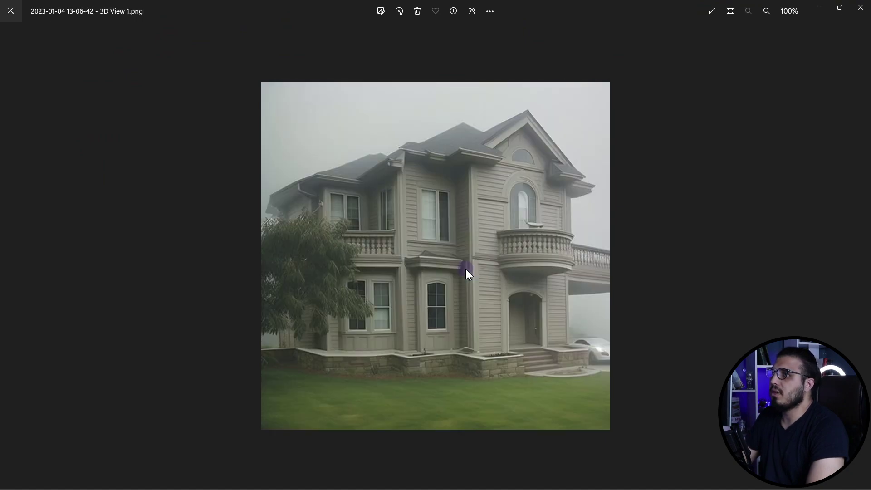
scroll(509, 367, up, 5)
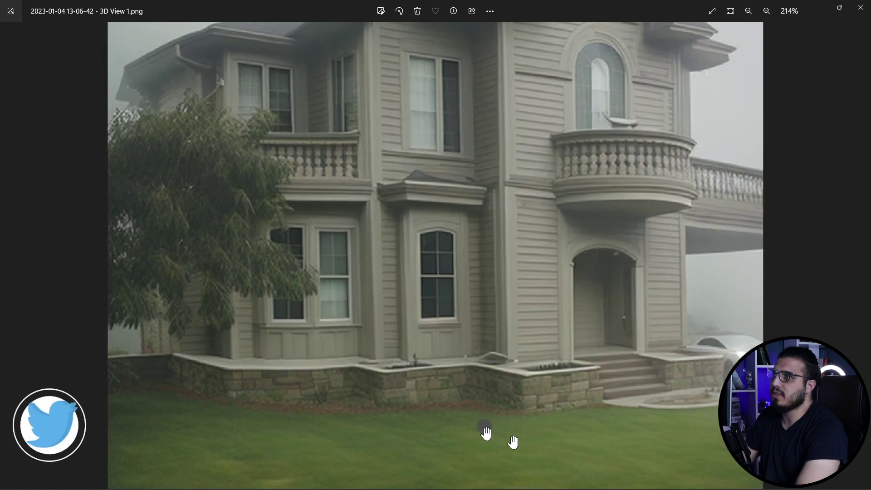
scroll(385, 452, down, 5)
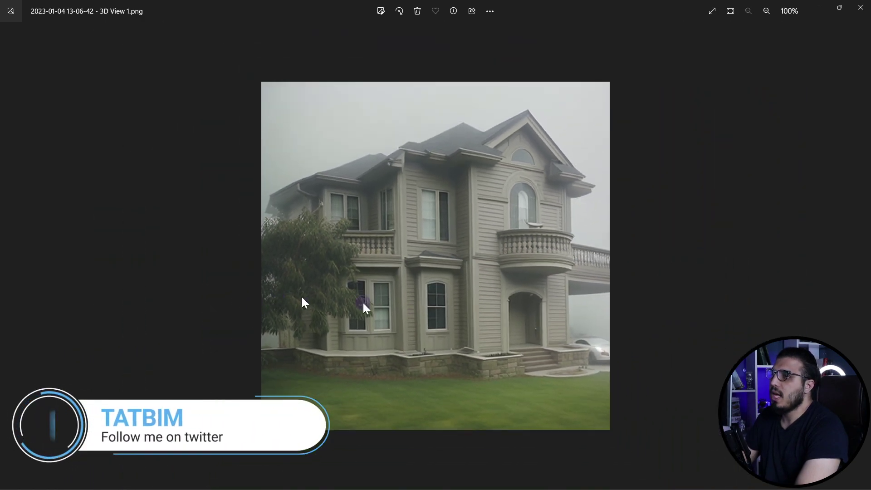
scroll(456, 368, up, 2)
scroll(459, 366, down, 3)
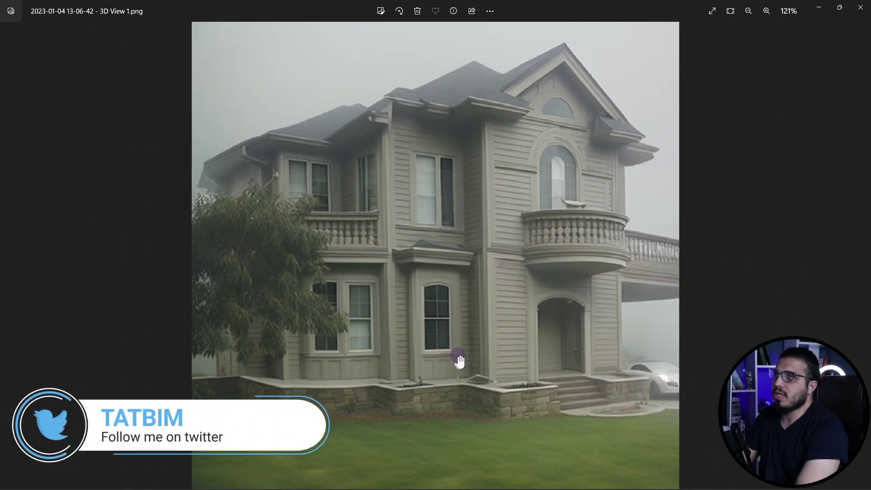
click(861, 7)
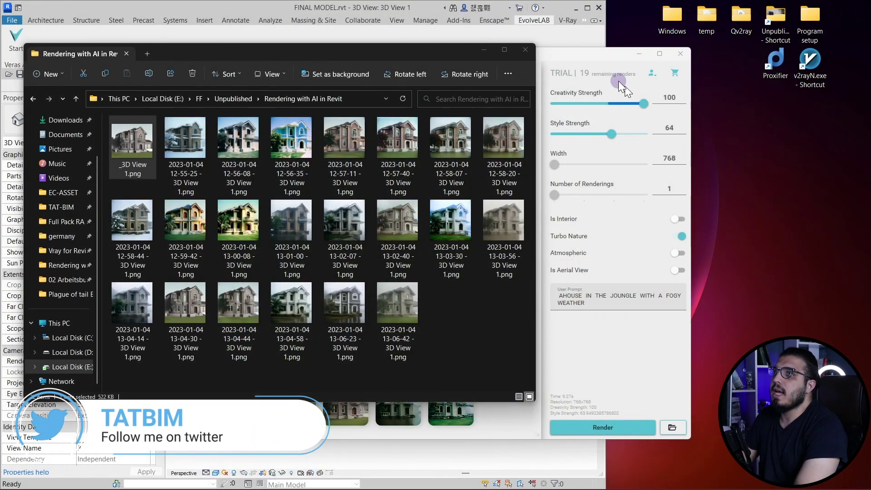
Close the Veras window and maximise the Revit window
double_click(311, 10)
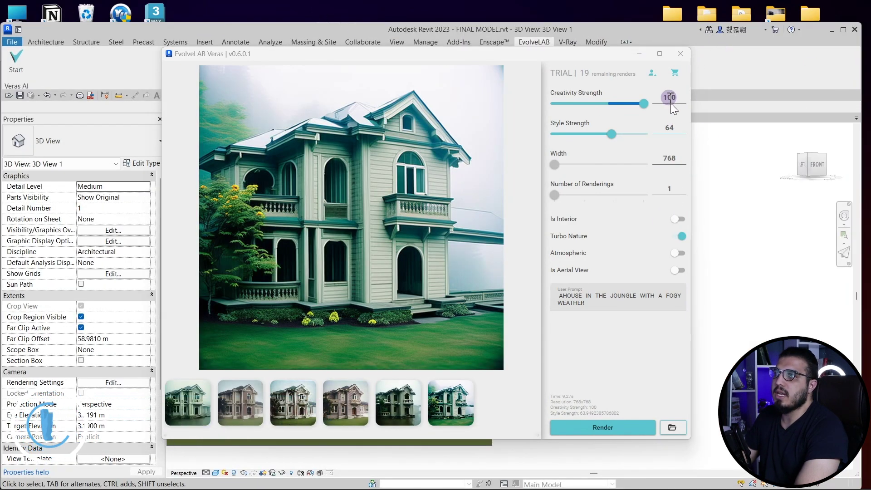
click(681, 53)
double_click(274, 28)
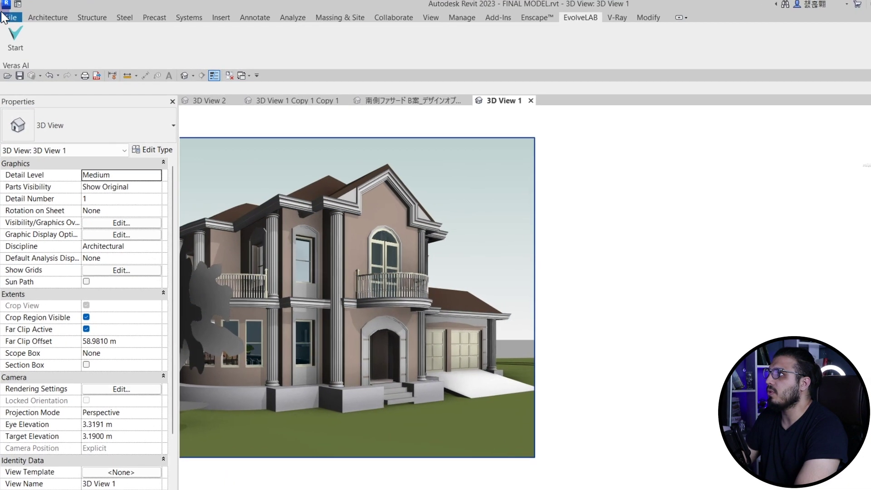
Choose File > Open > Sample Files, cancel the save reminder, and browse the Samples folder
click(10, 18)
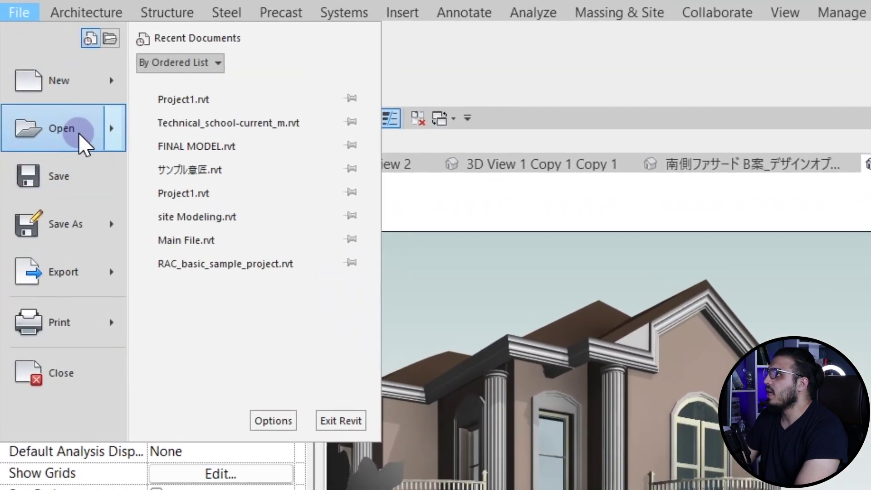
mouse_move(78, 133)
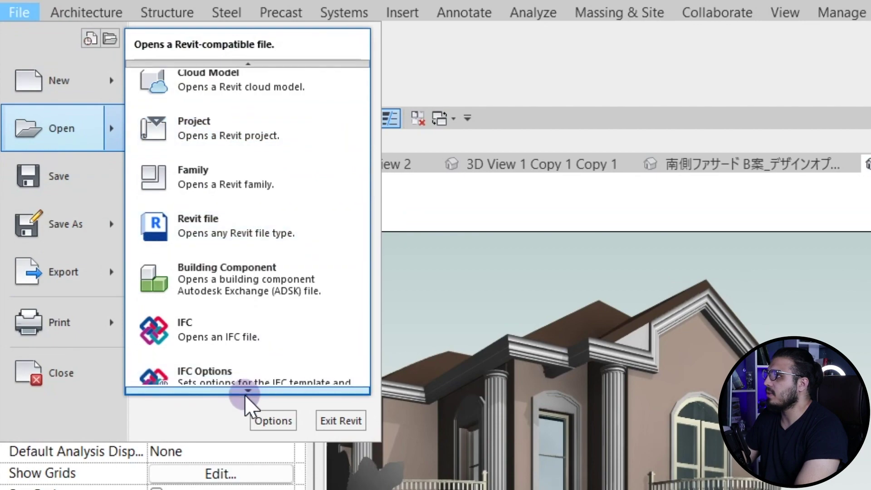
click(233, 379)
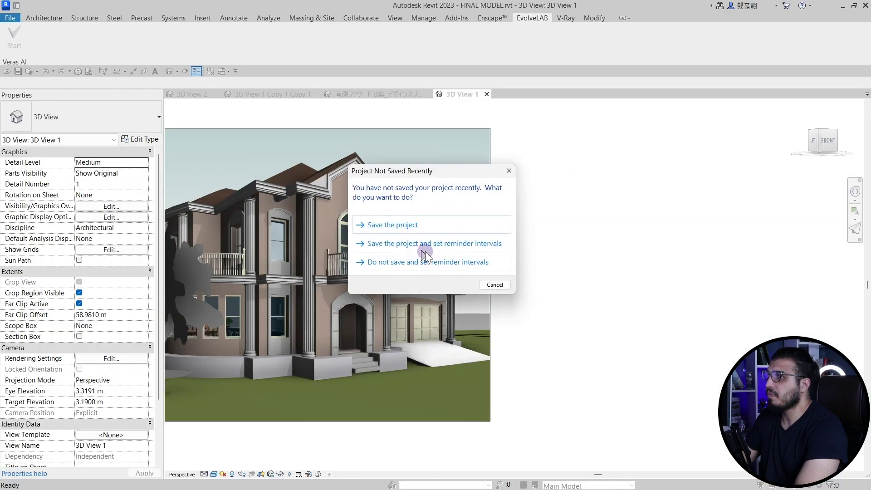
click(498, 286)
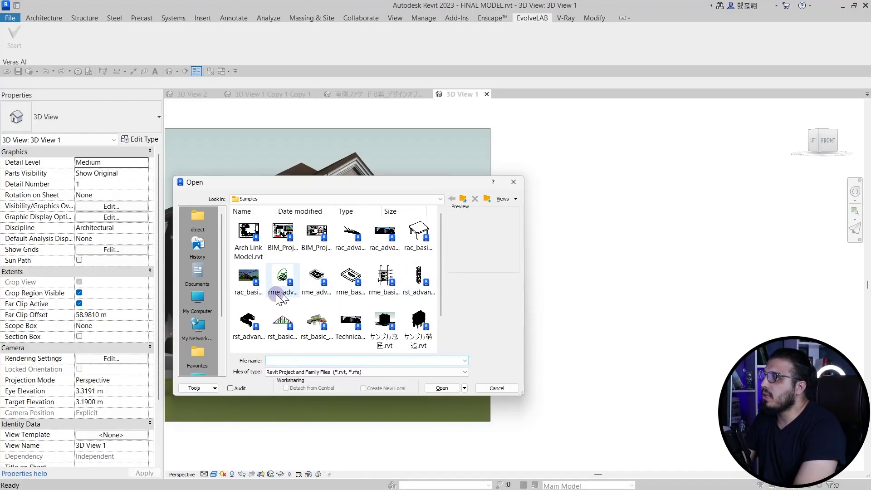
scroll(278, 299, down, 1)
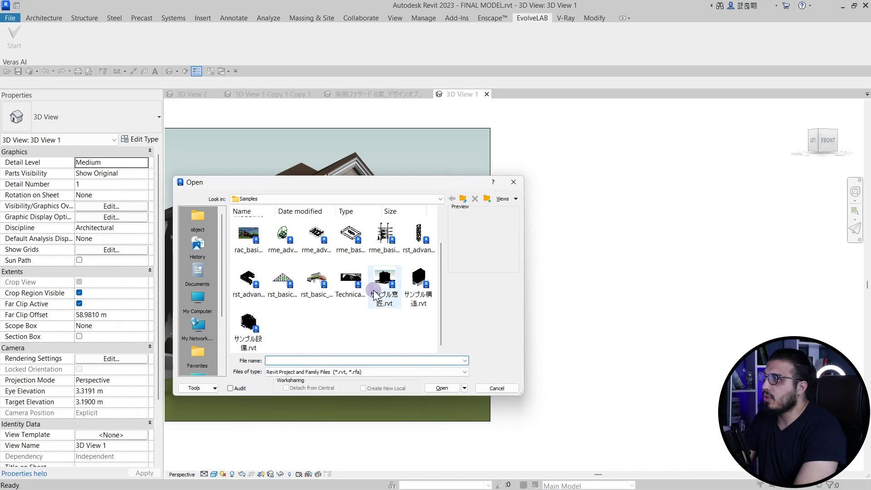
Open the サンプル意匠.rvt sample project and dismiss the file-changed and unsaved-project warnings
click(375, 290)
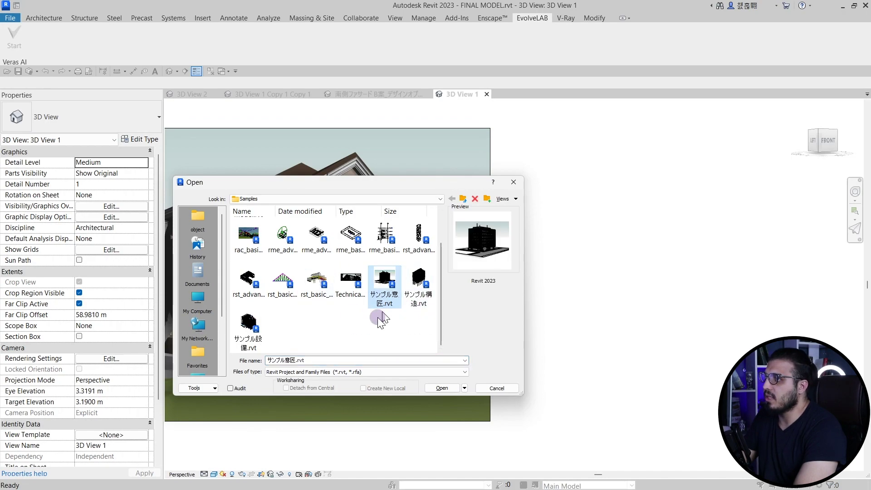
click(439, 386)
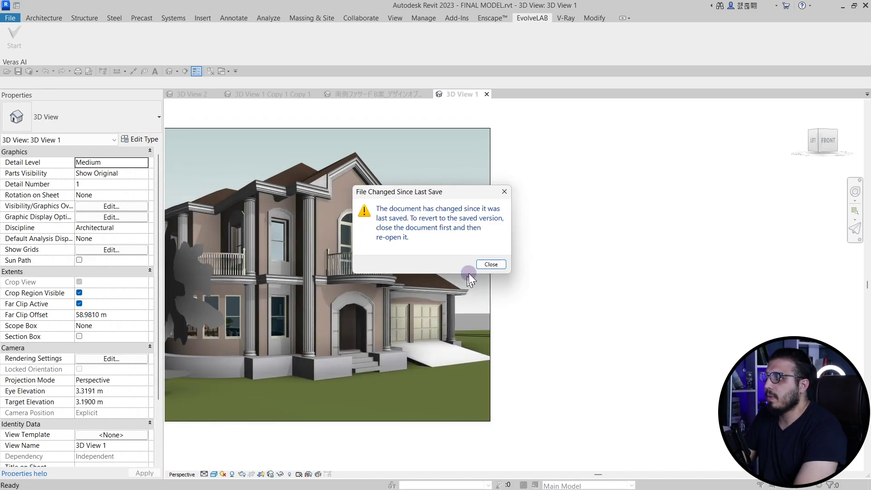
click(489, 265)
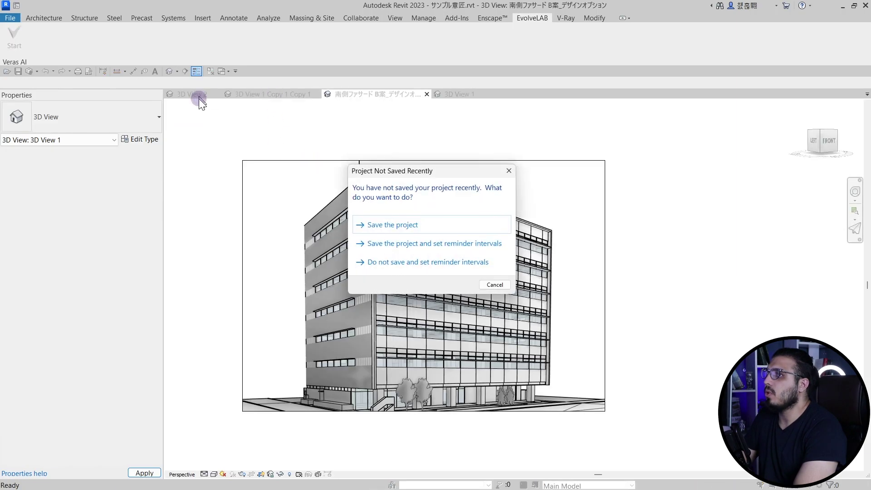
click(503, 169)
Show the office model in a default {3D} view orbited to an aerial corner angle
click(266, 94)
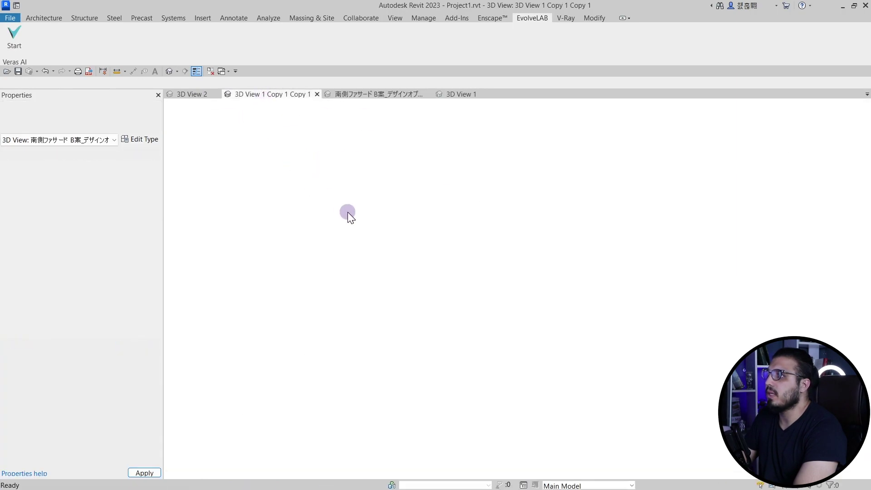
click(389, 95)
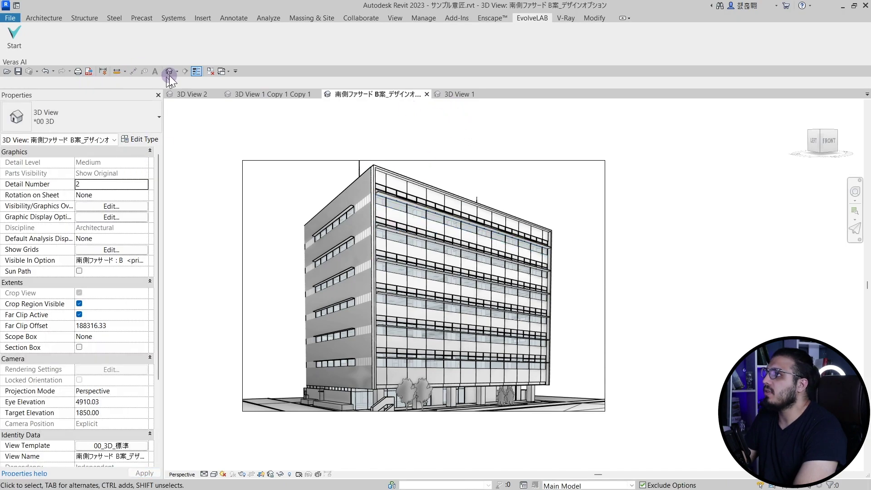
click(169, 71)
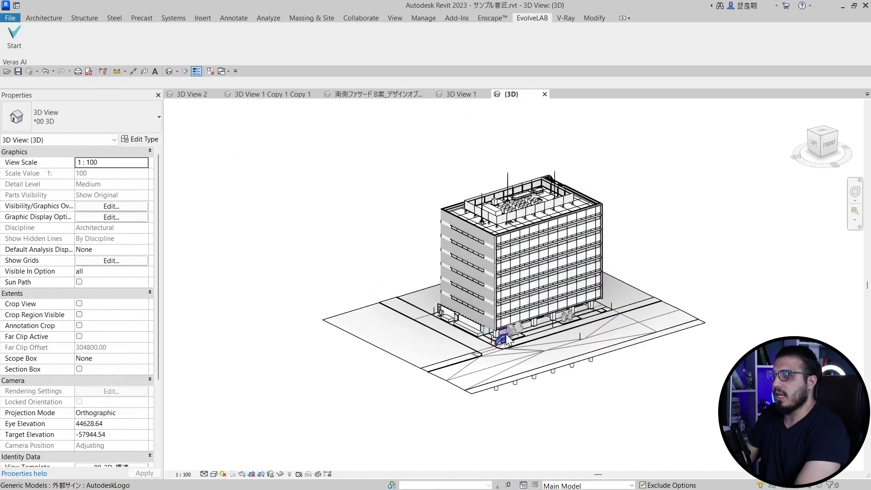
shift+middle_drag(507, 340, 640, 212)
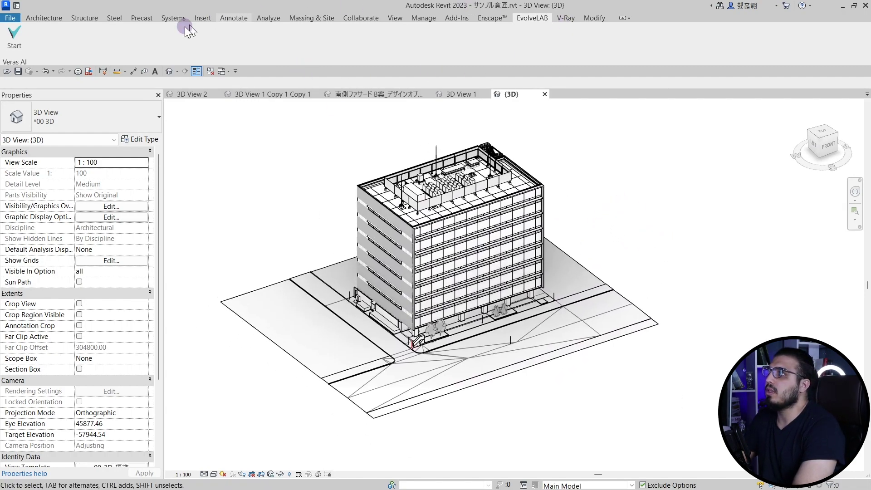
Launch Veras and render with prompt 'AN OFFICE IN THE DOWNTOWN', Is Aerial View and Turbo Nature on
click(15, 48)
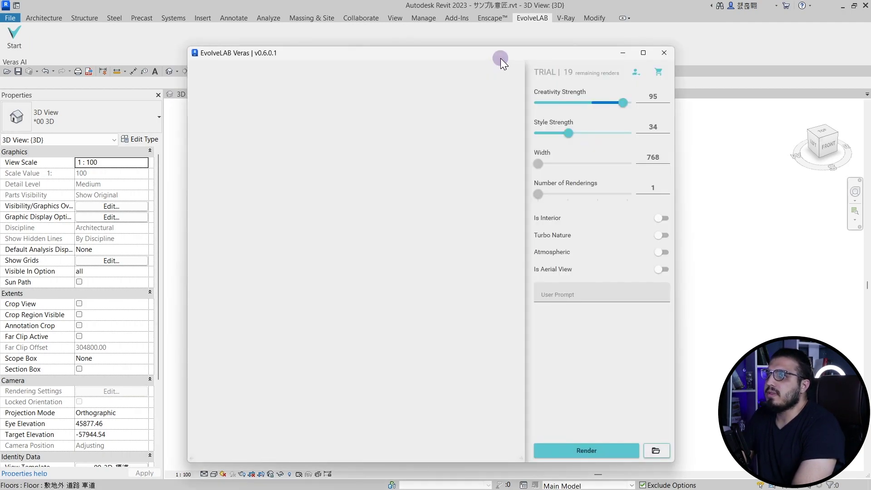
drag(501, 58, 435, 66)
click(525, 309)
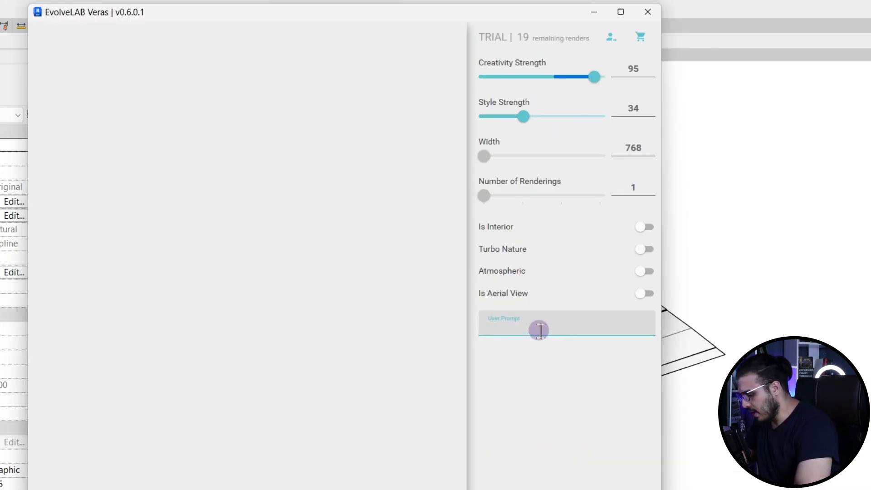
text(AN OFFICE IN)
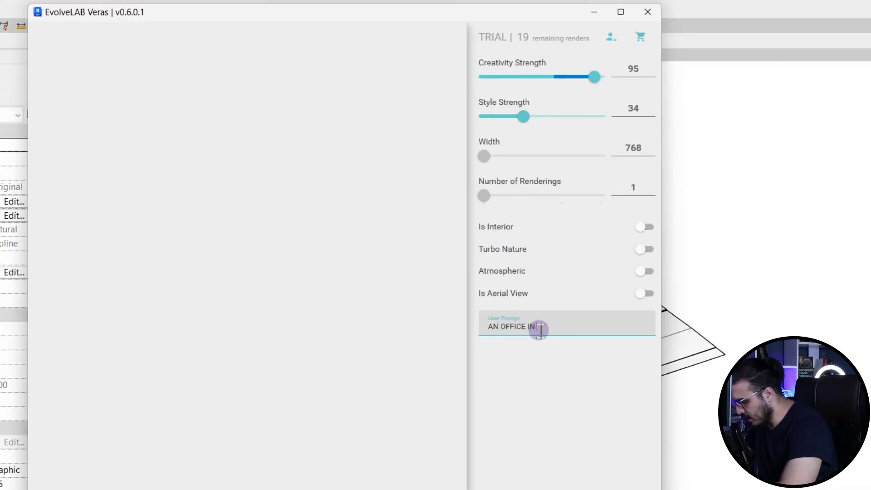
text( THE DOWNTOWN)
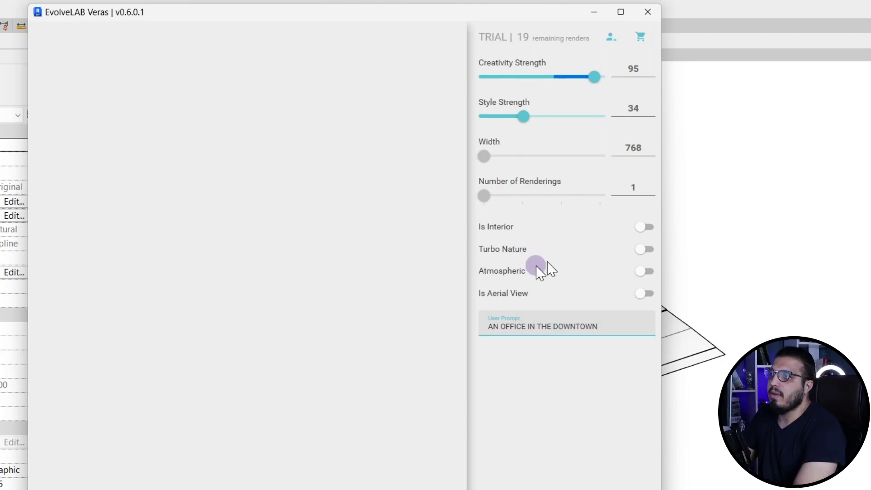
click(648, 298)
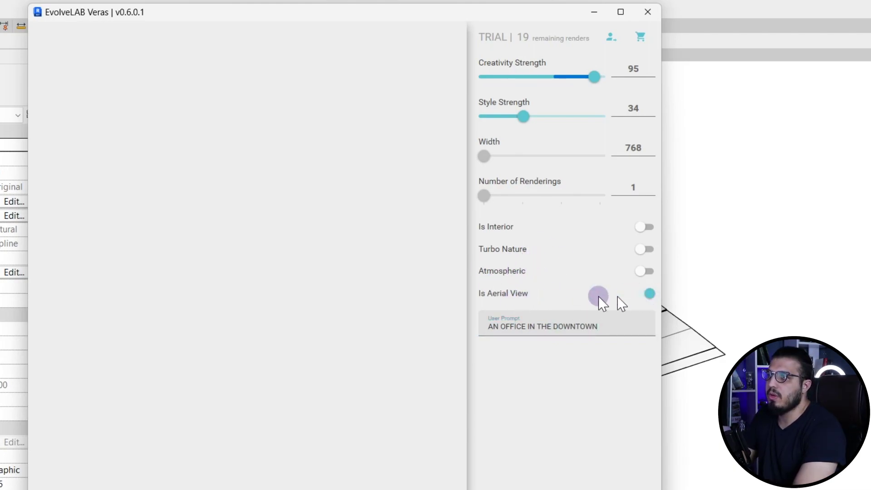
click(647, 251)
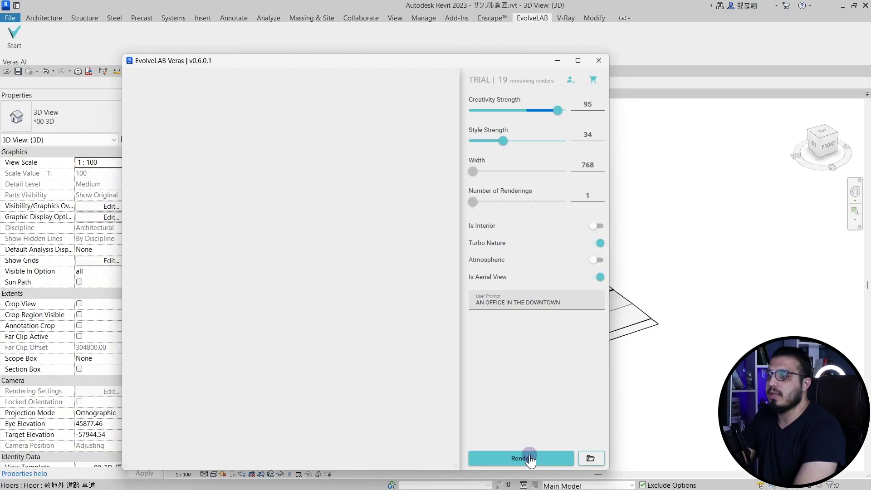
click(529, 458)
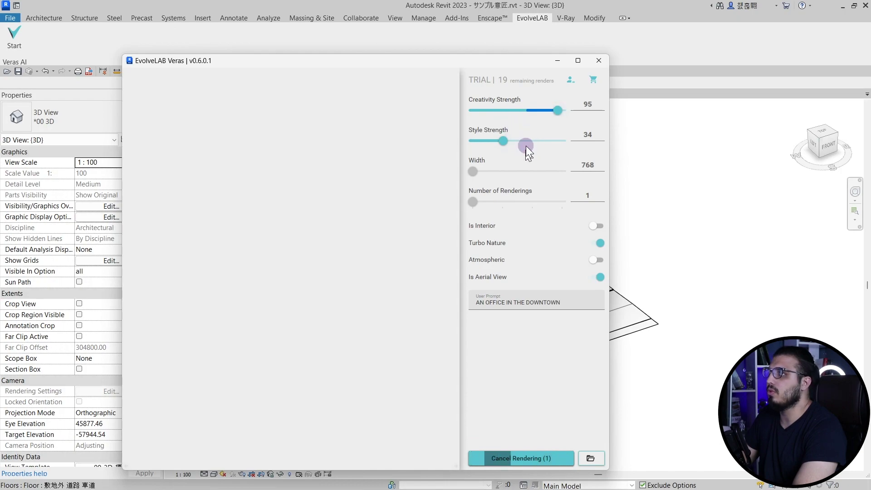
Raise Veras Style Strength to 100 and render a new office image
mouse_move(527, 138)
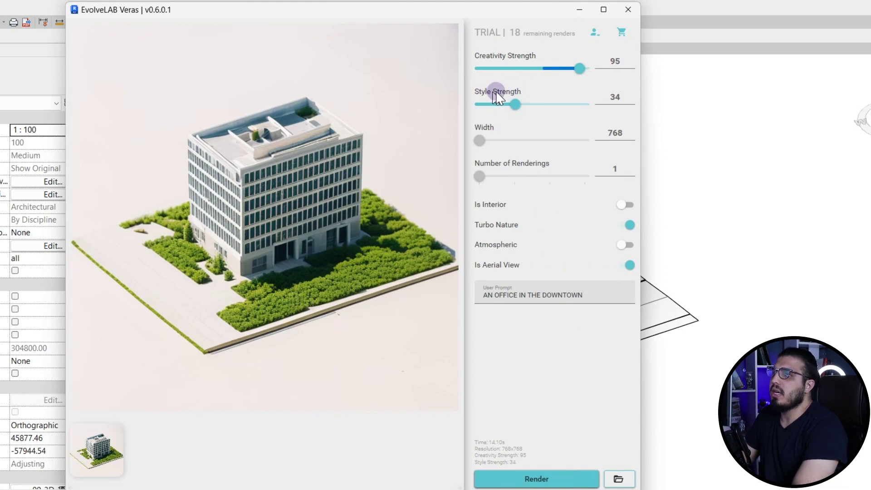
drag(509, 104, 591, 121)
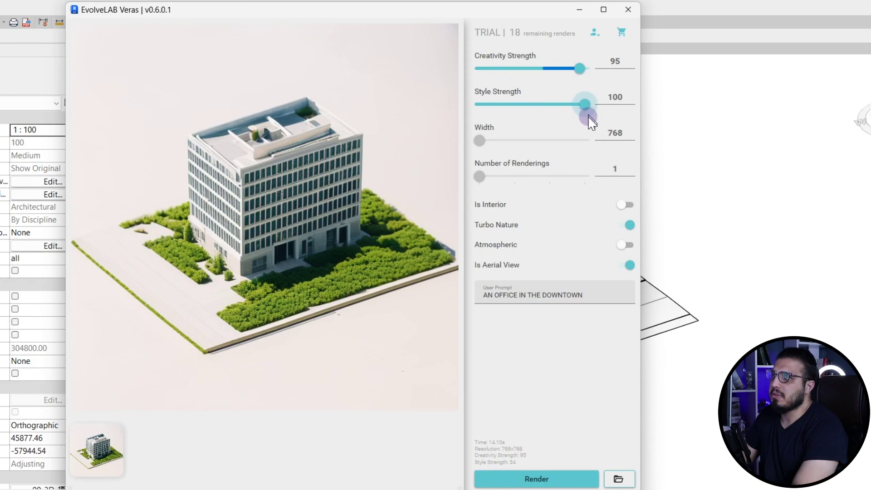
click(535, 480)
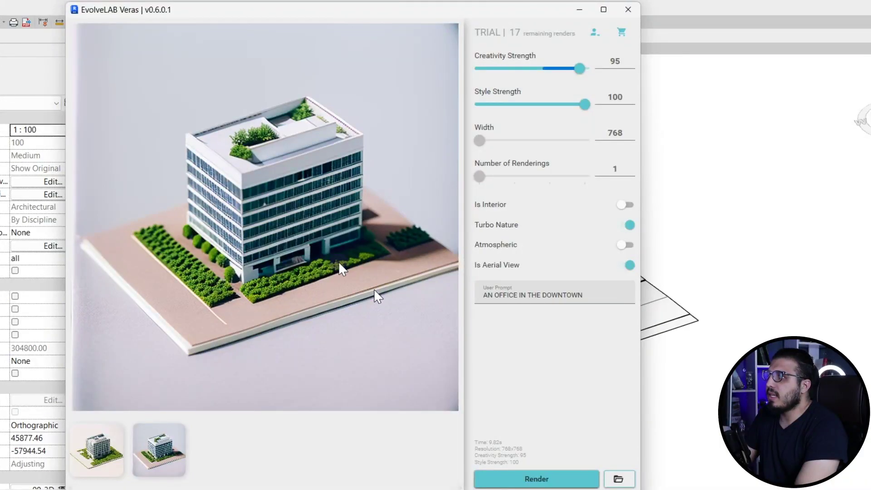
drag(317, 11, 506, 10)
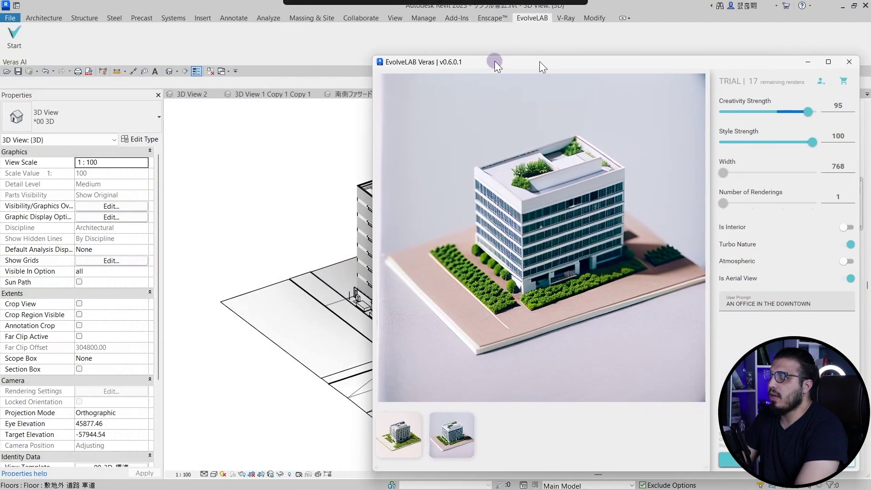
drag(495, 61, 196, 70)
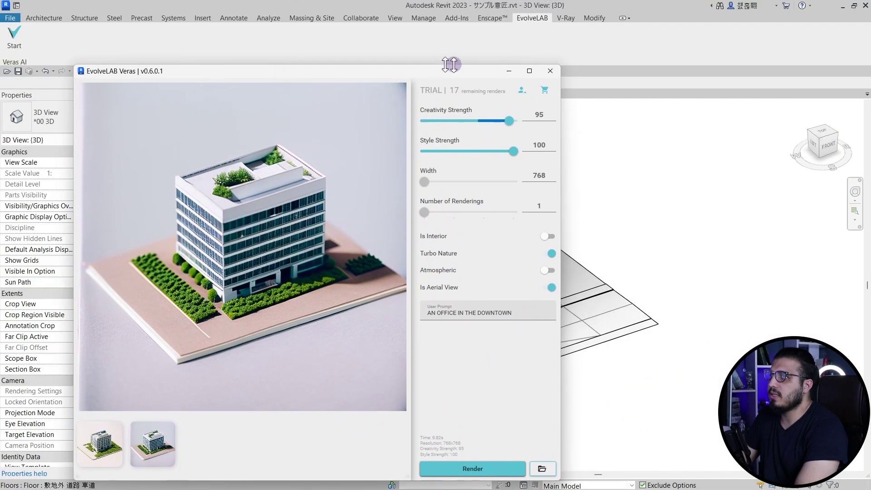
Close Veras and pan the Revit 3D view to recentre the building
click(548, 72)
scroll(451, 398, up, 5)
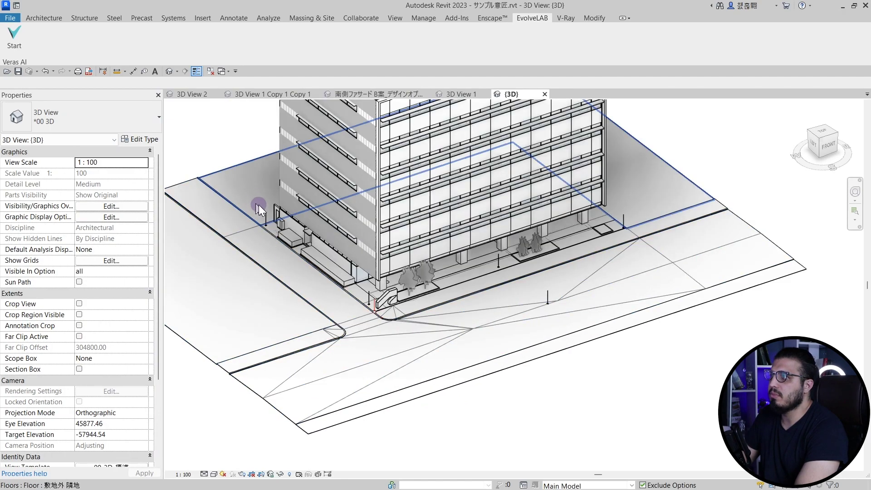
middle_drag(259, 206, 363, 210)
drag(361, 191, 299, 186)
scroll(325, 236, down, 5)
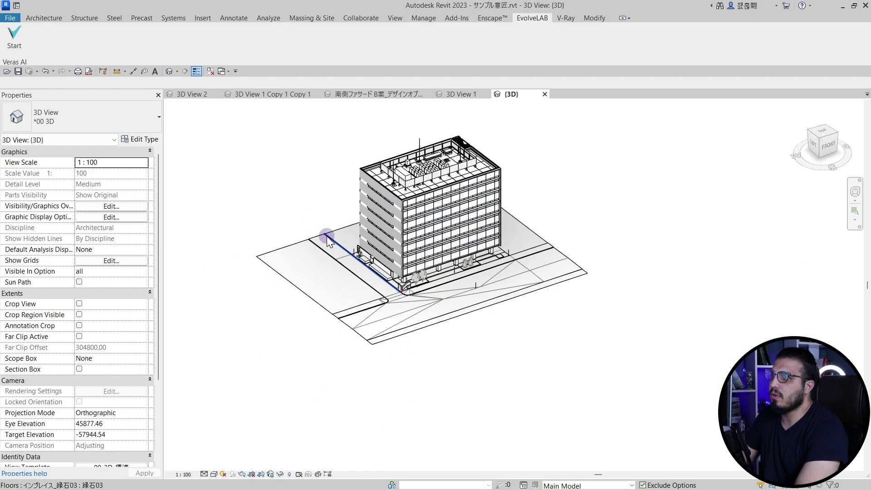
middle_drag(345, 235, 339, 227)
Browse in File Explorer to the Pictures > _EvolveLabVeras folder of saved renders
key(super)
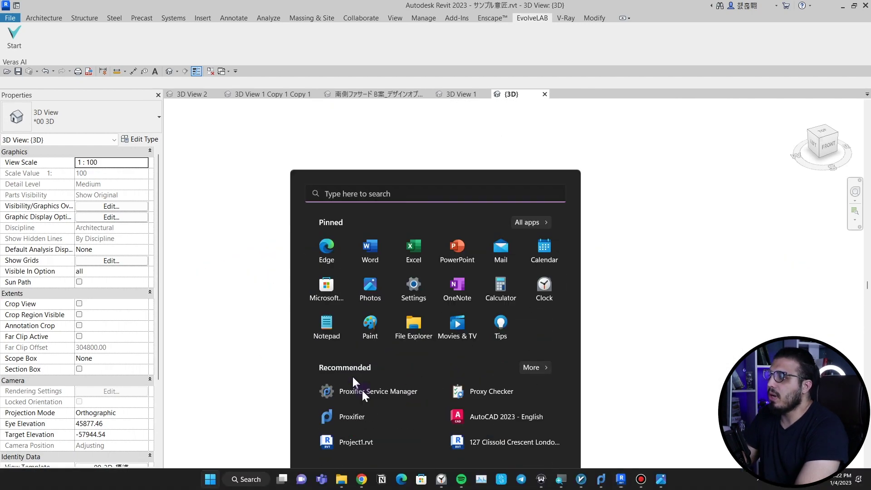
mouse_move(342, 478)
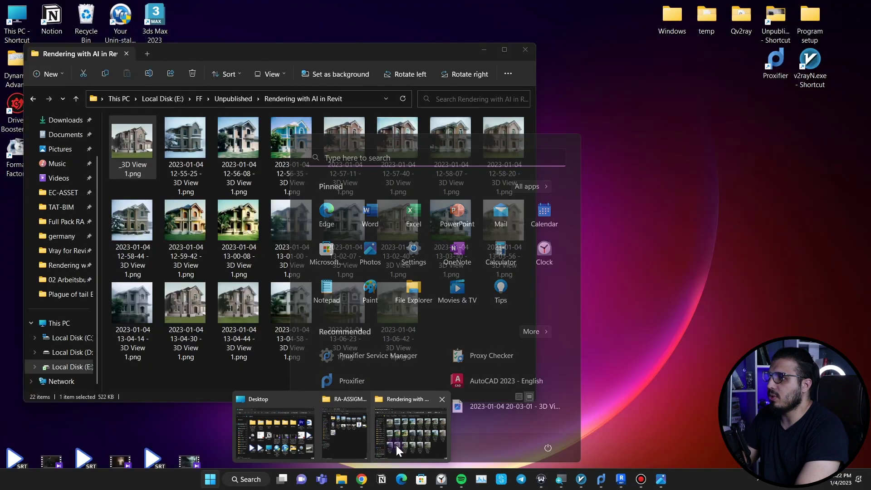
click(397, 445)
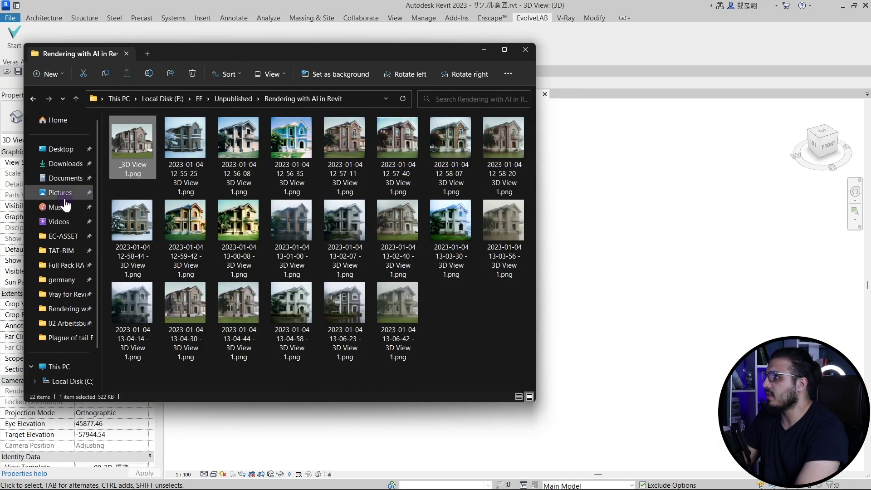
click(68, 192)
double_click(121, 142)
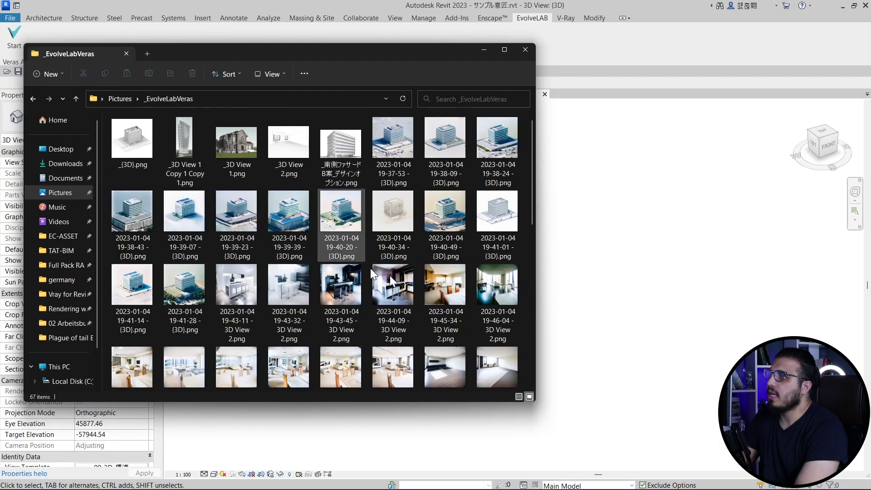
click(397, 148)
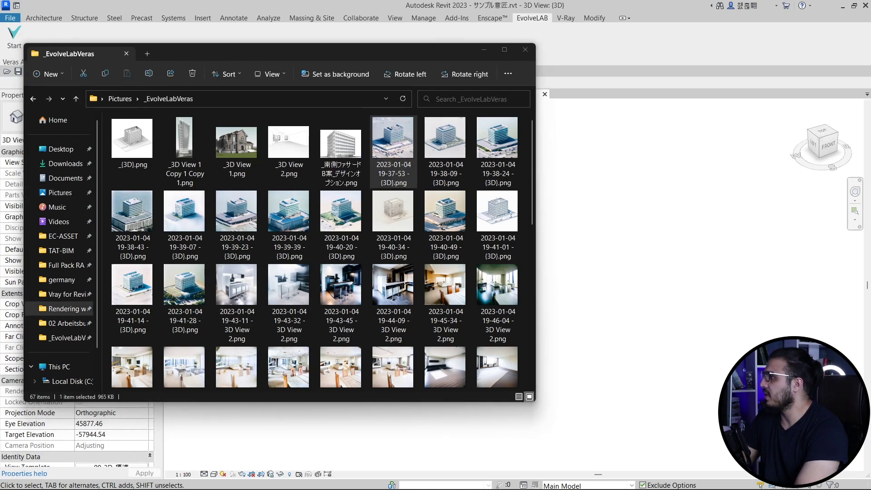
key(Return)
double_click(436, 341)
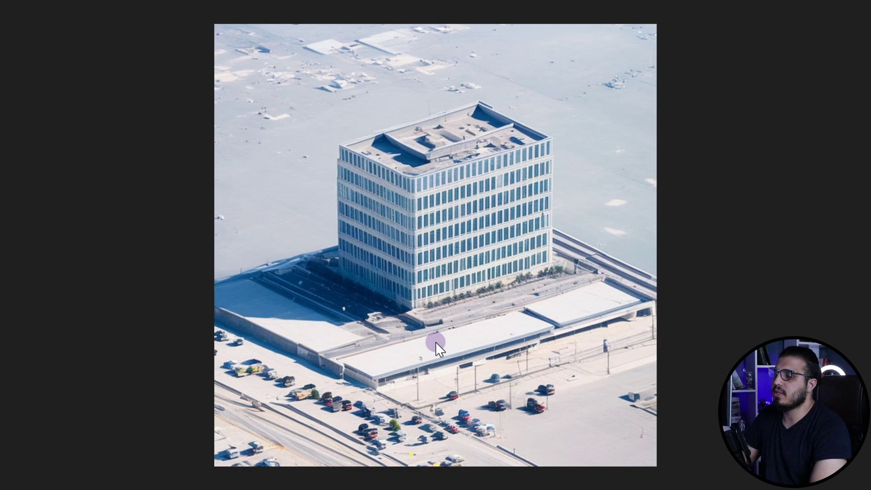
Step through the saved aerial office renders in Photos, then move the Explorer window lower
key(Right)
key(Right)
key(Right)
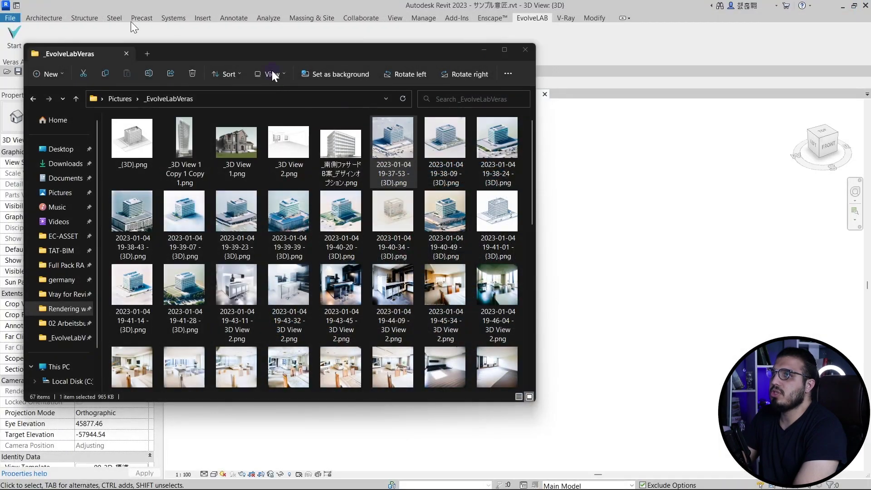
drag(435, 52, 425, 97)
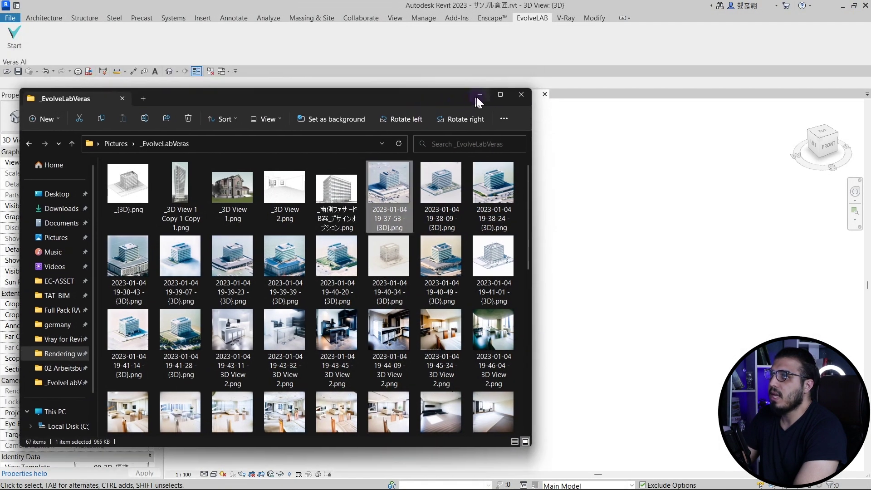